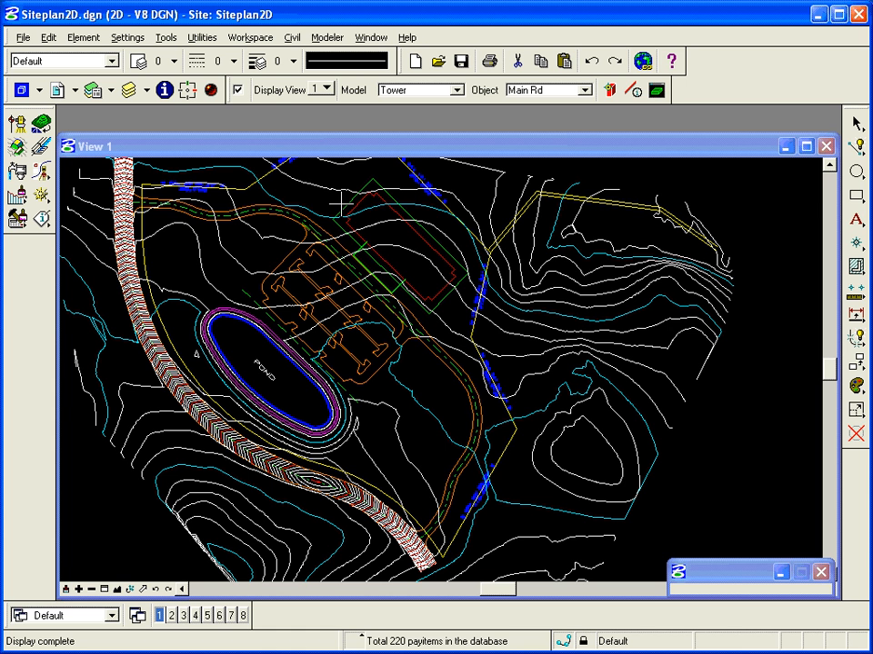
Turn off the model display in View 1 so only the 2D plan linework is shown
{"action": "left_click", "coordinate": [237, 90]}
{"action": "left_click", "coordinate": [103, 591]}
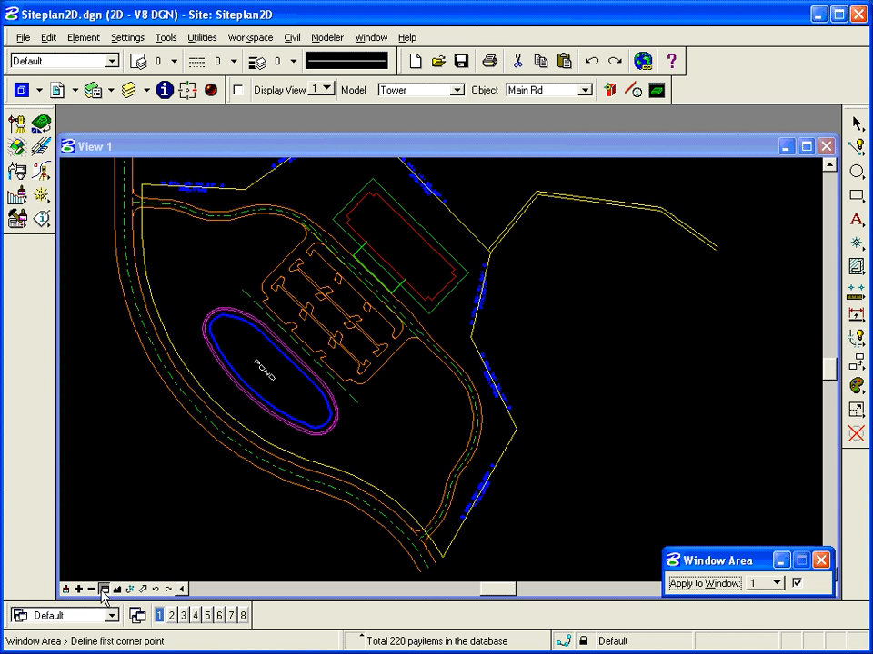
{"action": "left_click", "coordinate": [195, 363]}
{"action": "left_click", "coordinate": [233, 460]}
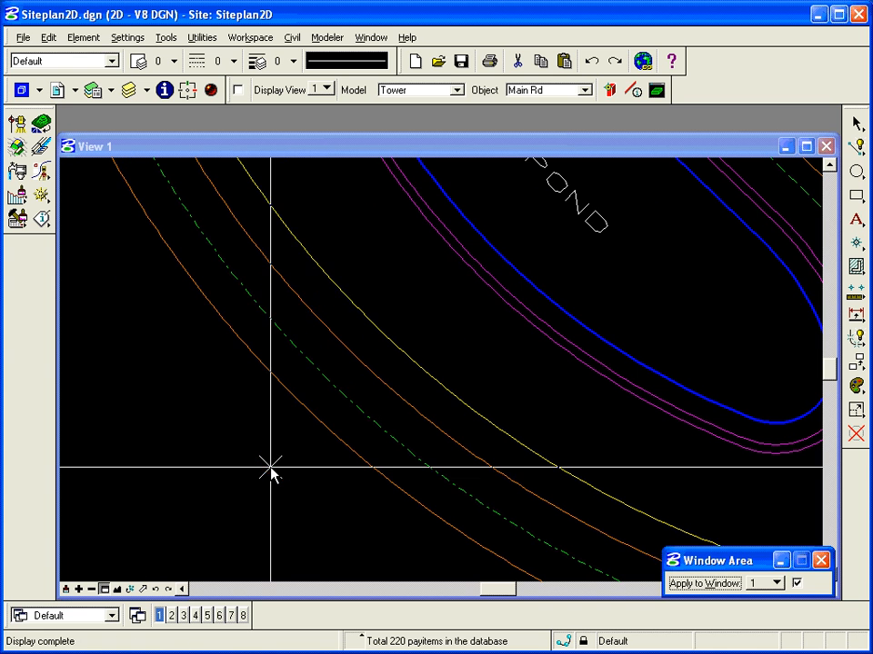
{"action": "right_click", "coordinate": [332, 315]}
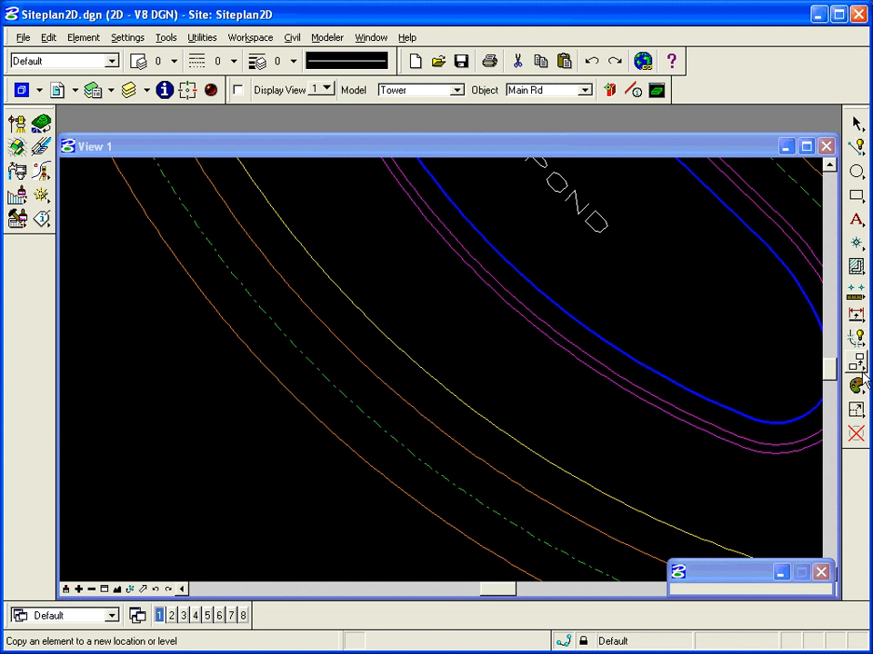
Make a parallel copy of the main road's outer pavement edge, 6 units away on the side opposite the pond
{"action": "left_click_drag", "start_coordinate": [856, 362], "coordinate": [707, 362]}
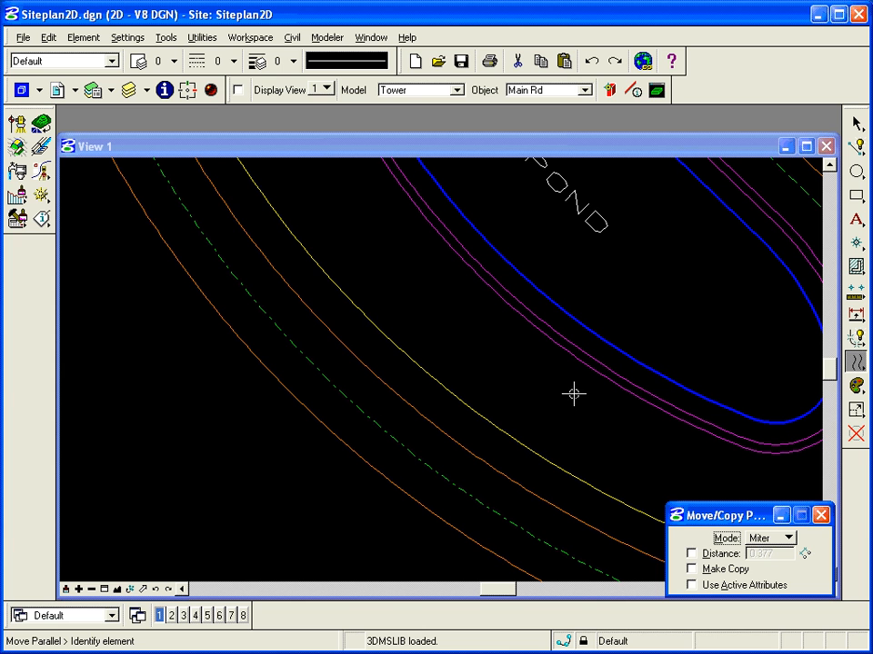
{"action": "left_click", "coordinate": [692, 569]}
{"action": "left_click", "coordinate": [692, 554]}
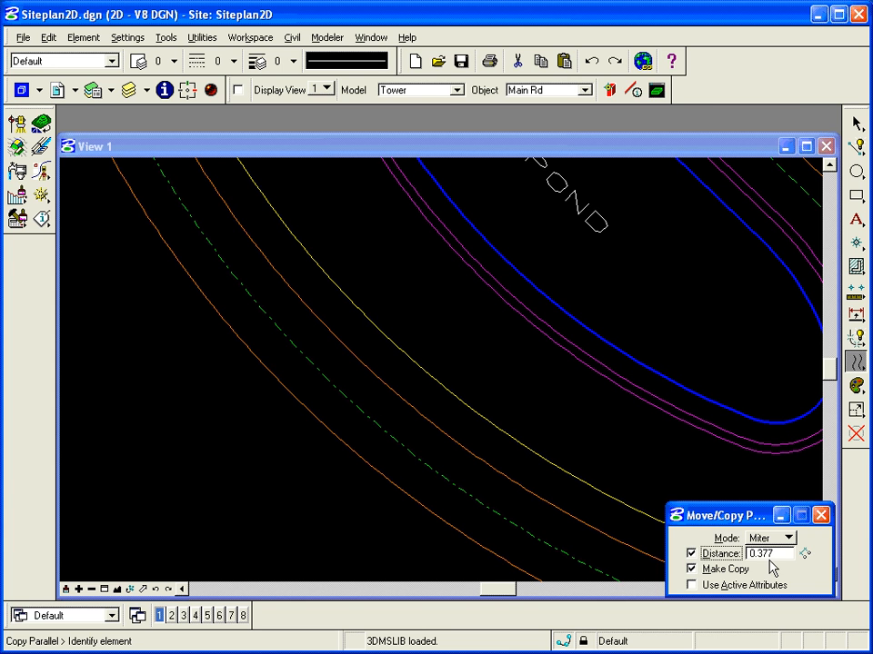
{"action": "left_click", "coordinate": [771, 556]}
{"action": "type", "text": "6"}
{"action": "key", "text": "Return"}
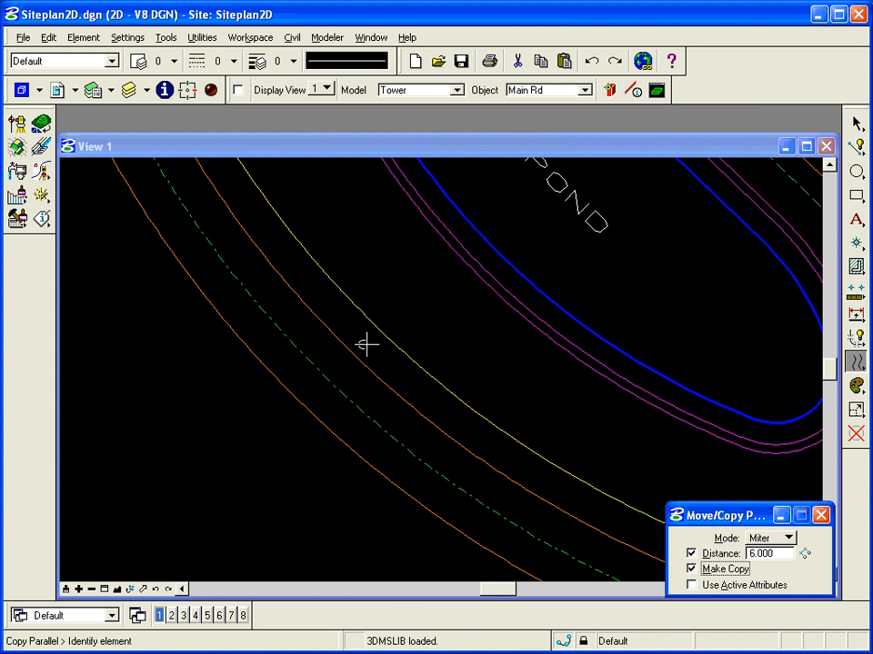
{"action": "left_click", "coordinate": [275, 381]}
{"action": "left_click", "coordinate": [218, 400]}
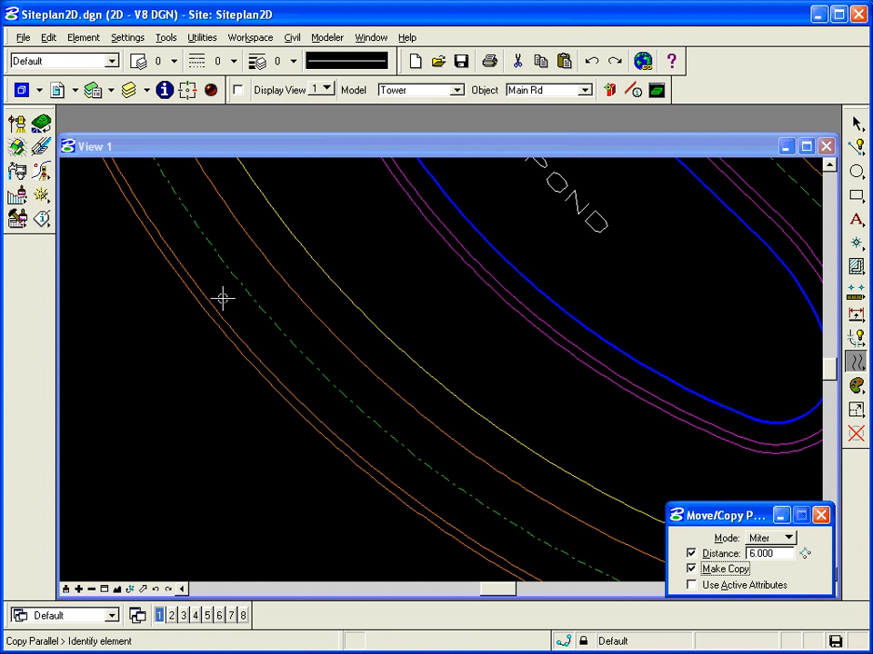
Open the site element definition and set a Slope/Offset From Site Element with a slope of -3%
{"action": "left_click", "coordinate": [323, 37]}
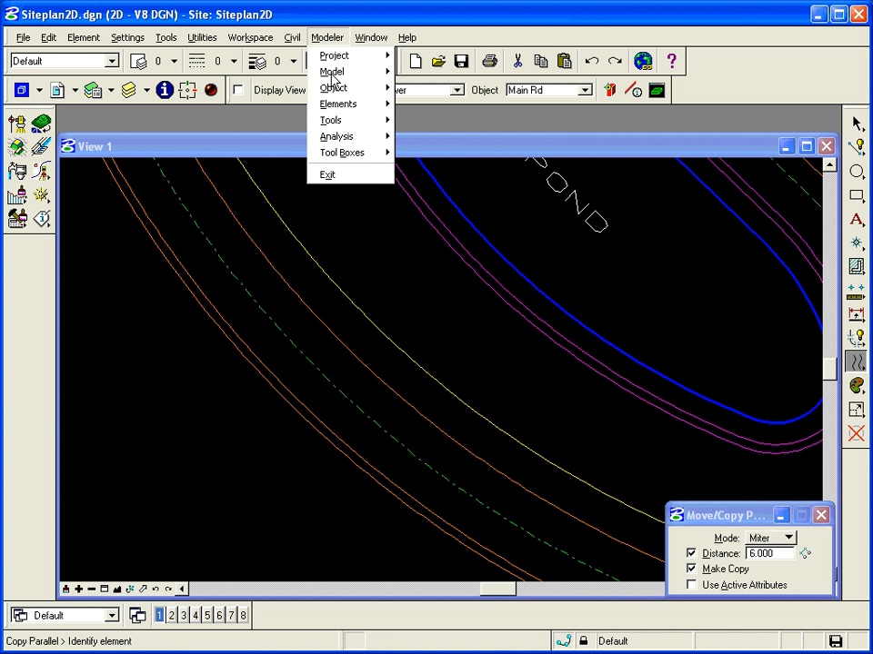
{"action": "mouse_move", "coordinate": [341, 104]}
{"action": "left_click", "coordinate": [424, 105]}
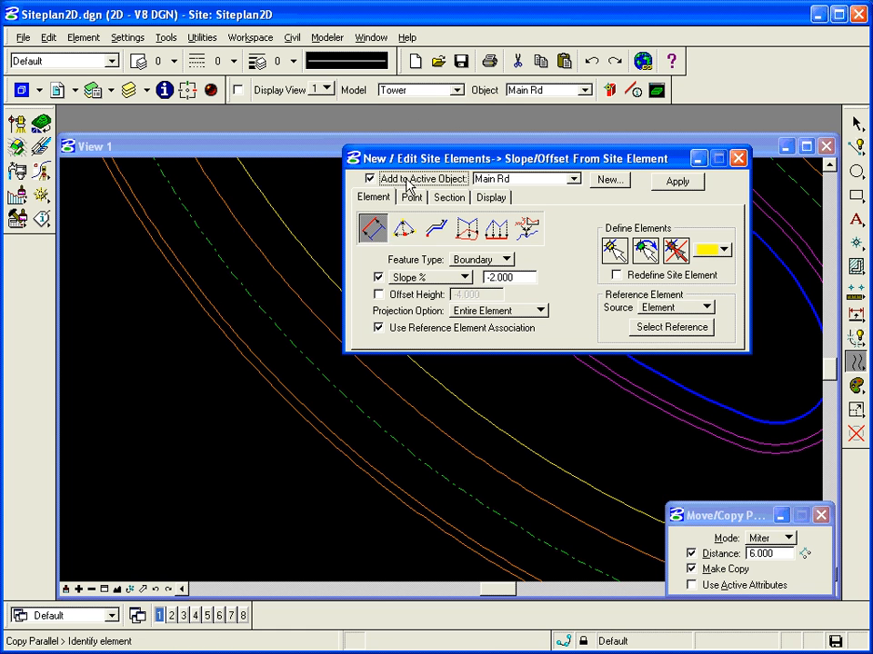
{"action": "left_click", "coordinate": [373, 232]}
{"action": "type", "text": "-3"}
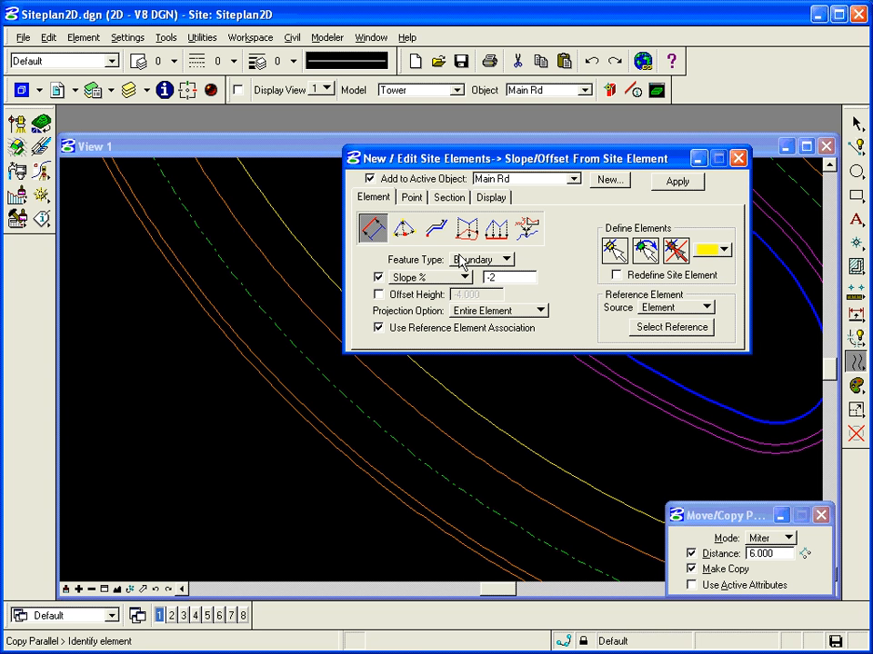
{"action": "key", "text": "Tab"}
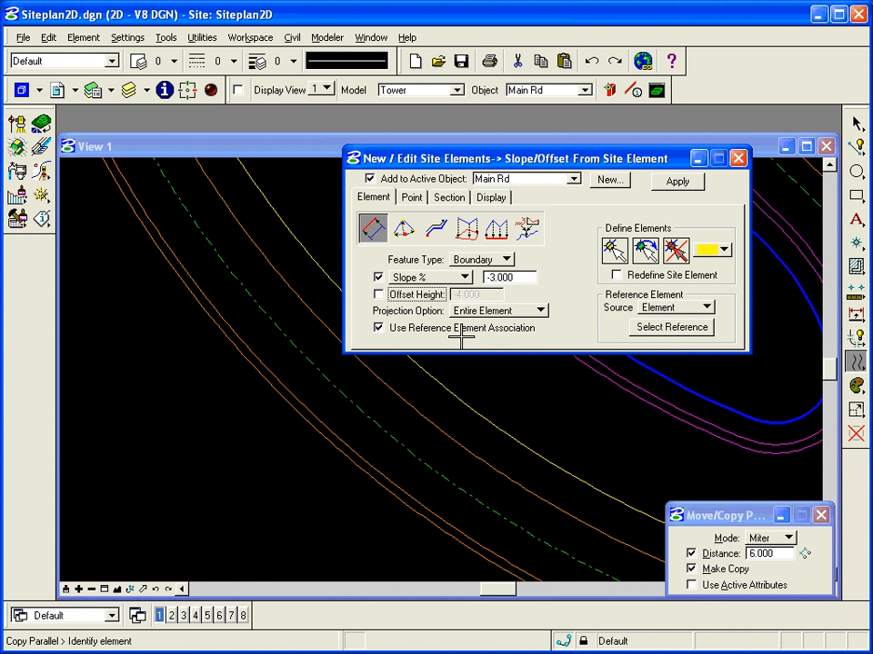
Delete the parallel copy of the road's outer pavement edge
{"action": "left_click", "coordinate": [855, 436]}
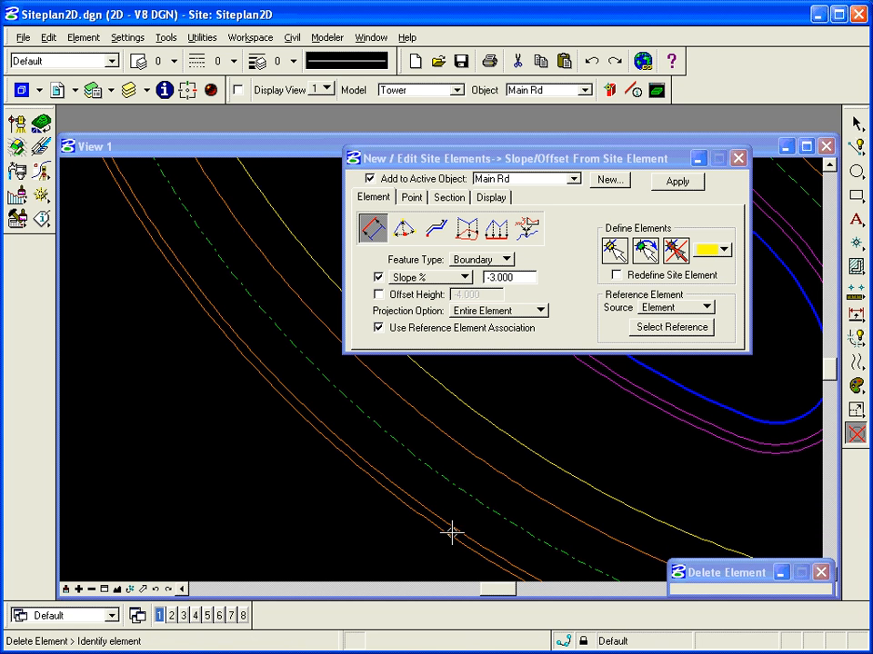
Set up a site element section with the Table option and the Boundary feature type
{"action": "left_click", "coordinate": [449, 198]}
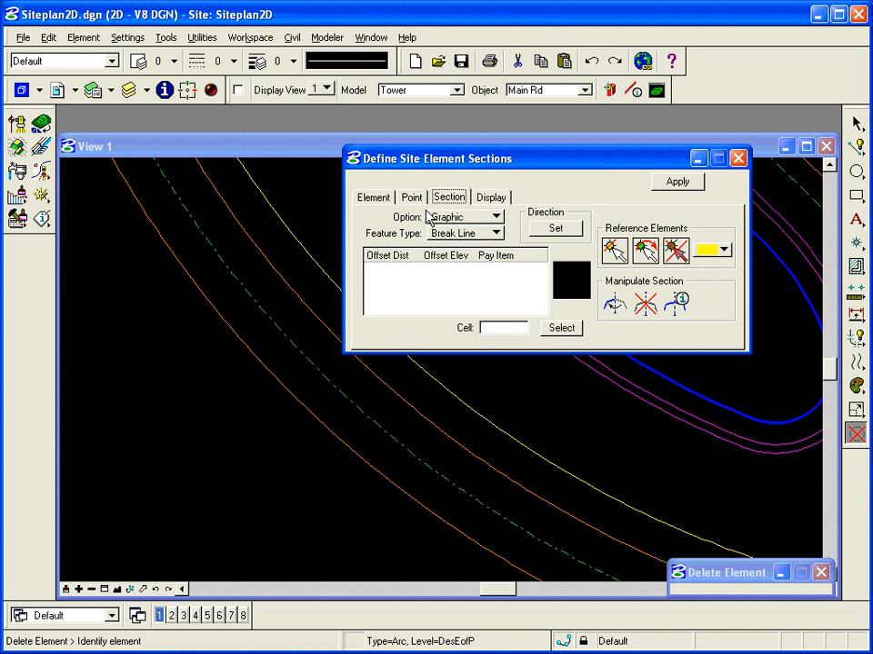
{"action": "left_click", "coordinate": [479, 220]}
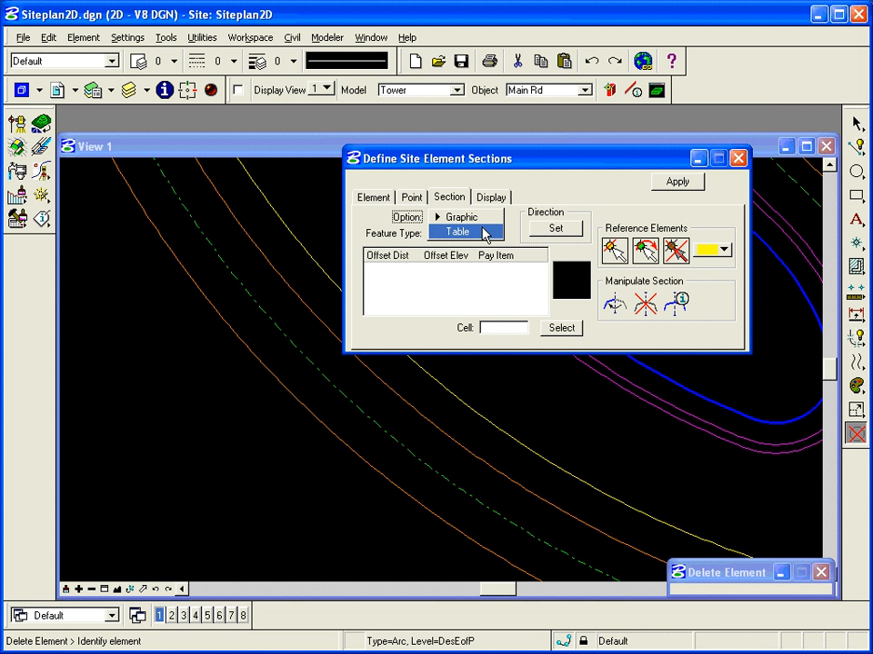
{"action": "left_click", "coordinate": [484, 234]}
{"action": "left_click", "coordinate": [469, 217]}
{"action": "left_click", "coordinate": [464, 201]}
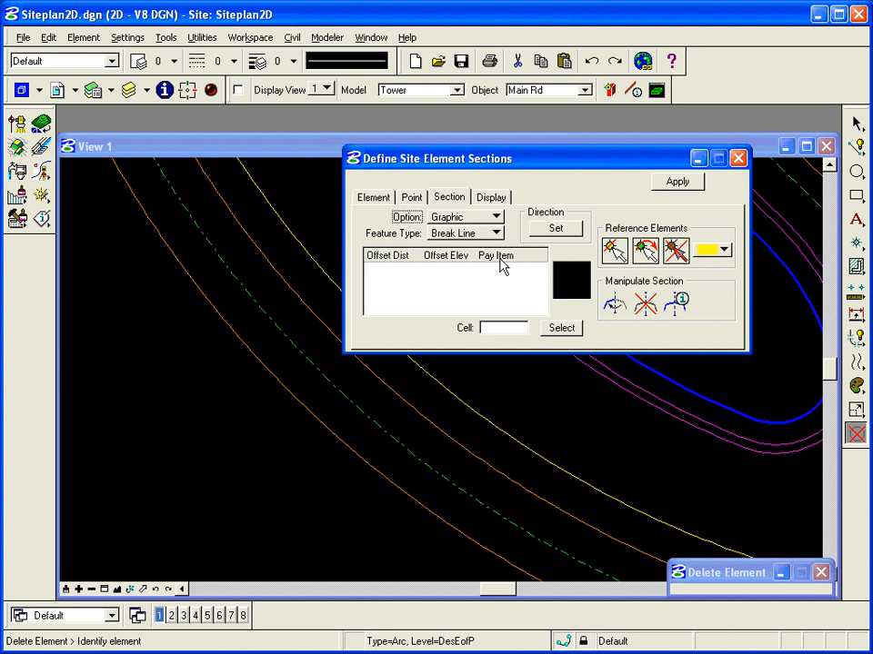
{"action": "left_click", "coordinate": [470, 219]}
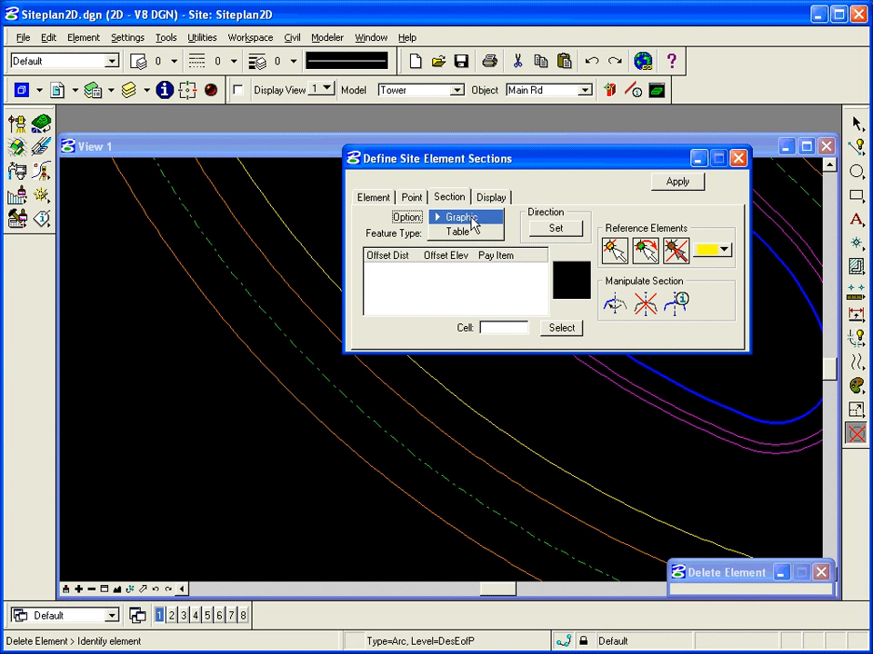
{"action": "left_click", "coordinate": [470, 230]}
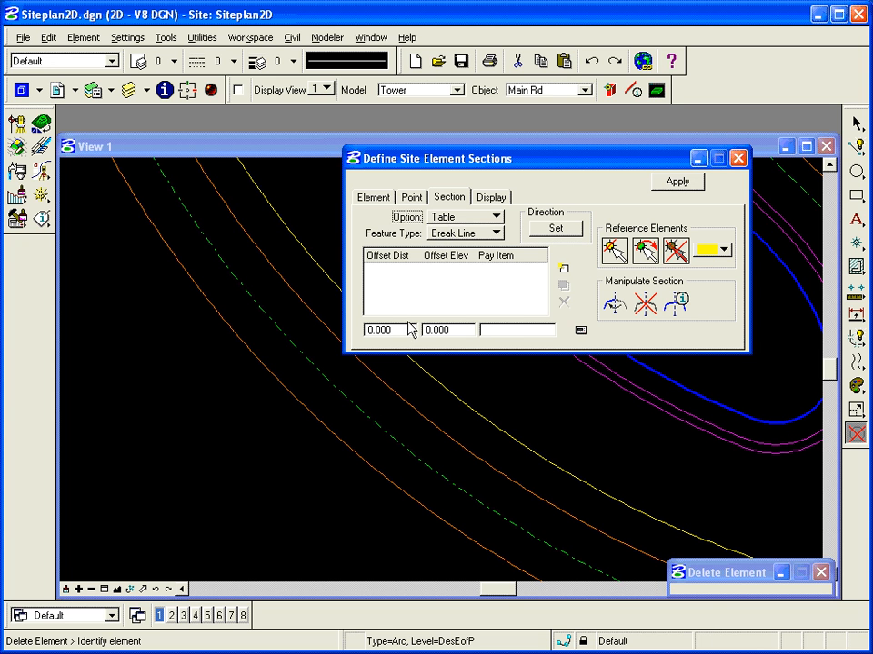
{"action": "left_click", "coordinate": [465, 233]}
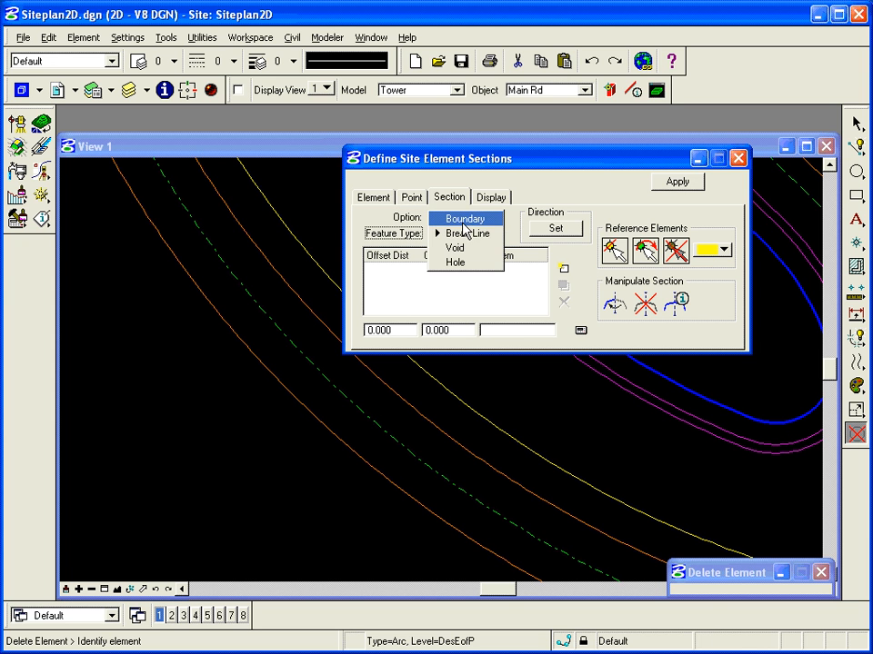
{"action": "left_click", "coordinate": [463, 223]}
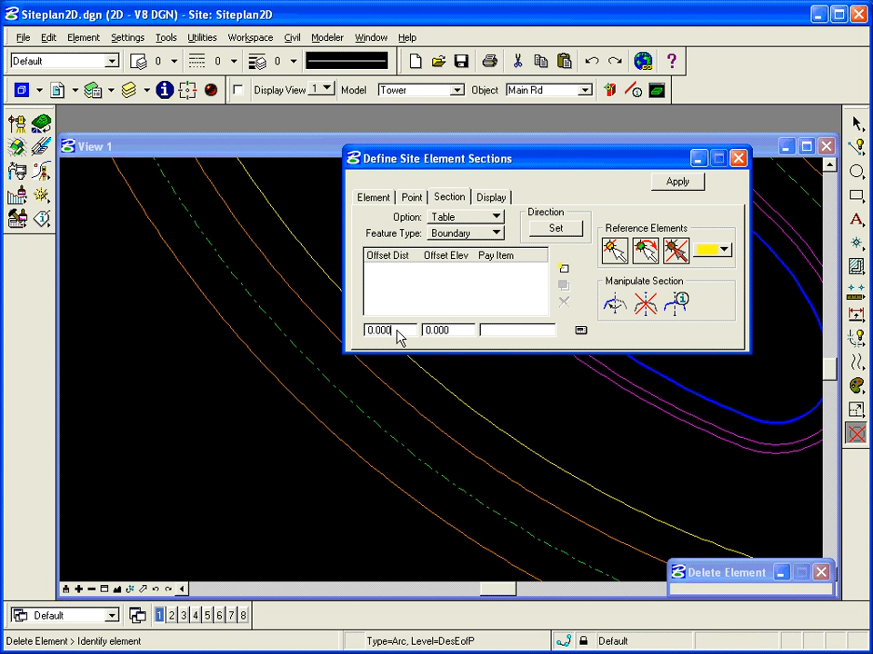
Enter an offset distance of 6 and an offset elevation of -0.18 for the section
{"action": "left_click", "coordinate": [396, 335]}
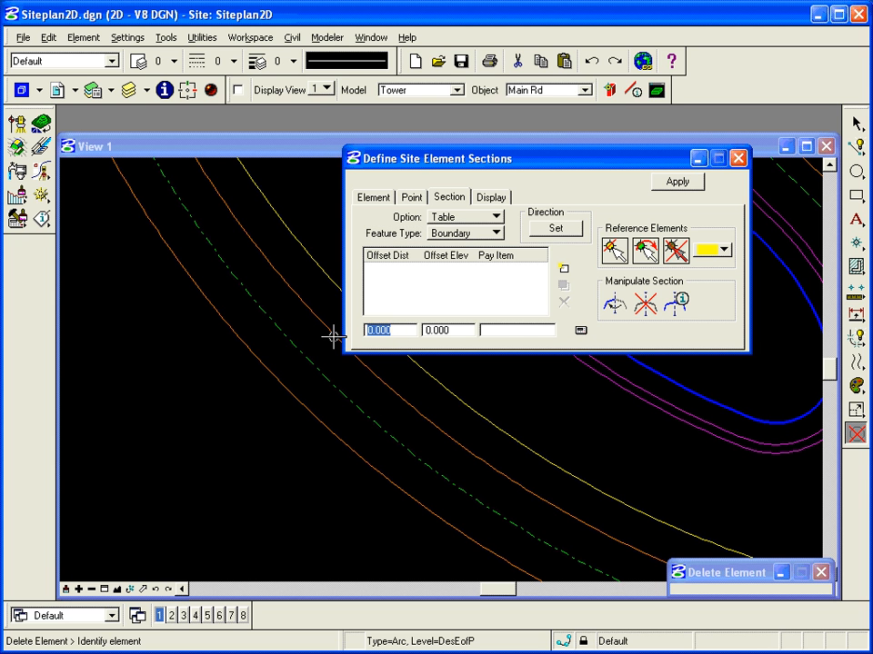
{"action": "type", "text": "6"}
{"action": "key", "text": "Tab"}
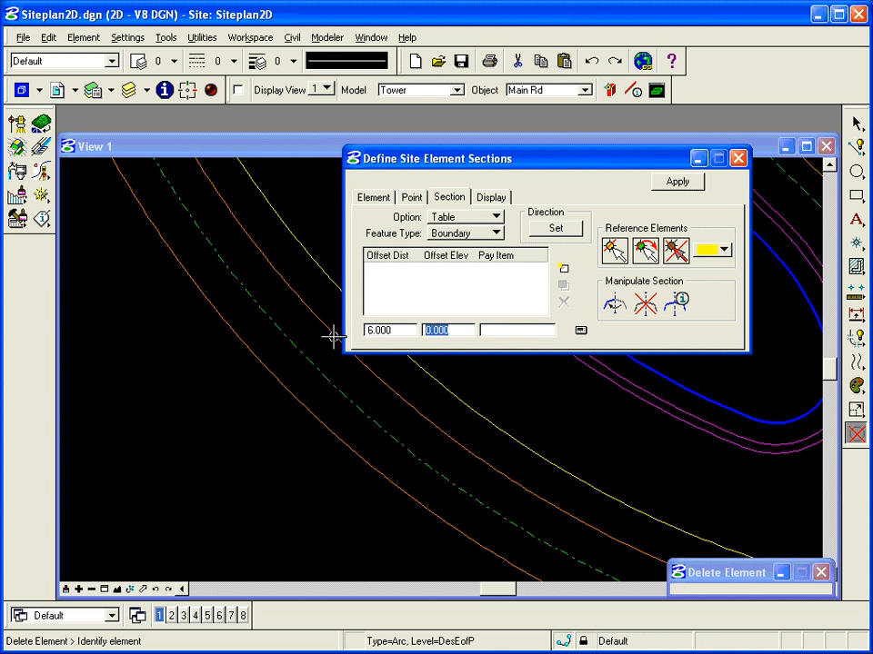
{"action": "type", "text": "-.18"}
{"action": "key", "text": "Tab"}
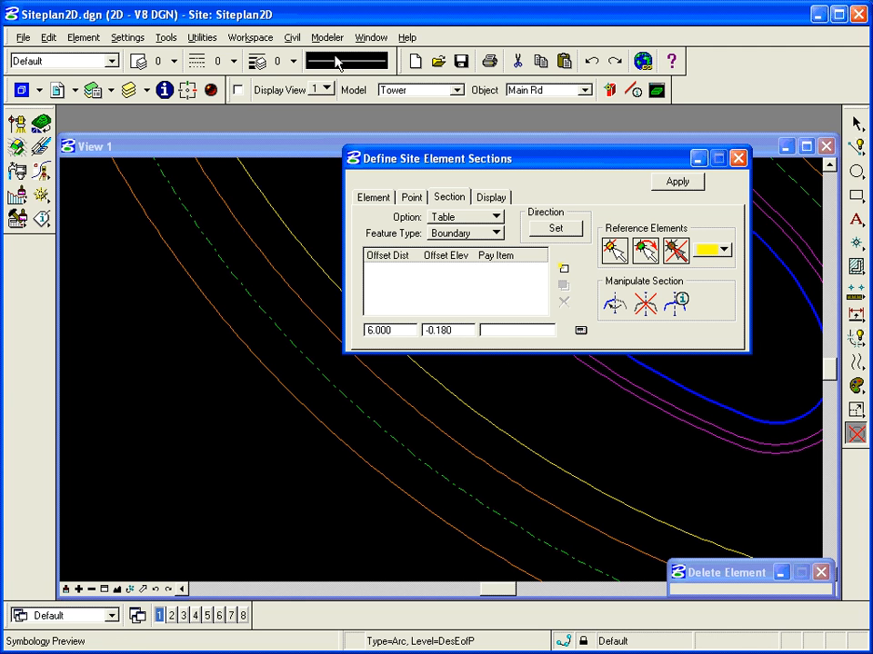
Browse the section's pay item database to the Roadway folder under PayItem > Plan, collapsing the Drafting Standards and Water Utility folders
{"action": "left_click", "coordinate": [581, 333]}
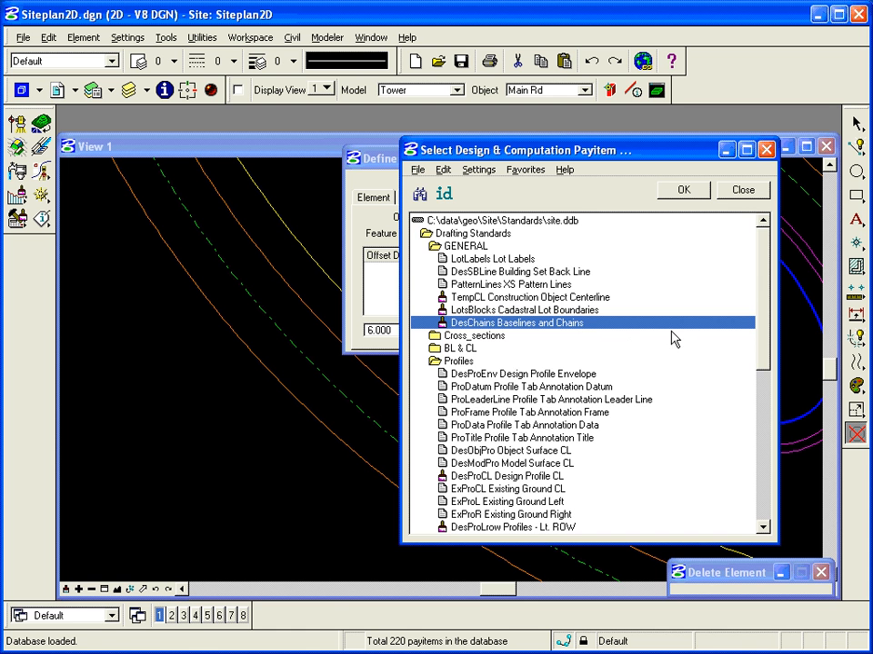
{"action": "left_click_drag", "start_coordinate": [762, 289], "coordinate": [764, 467]}
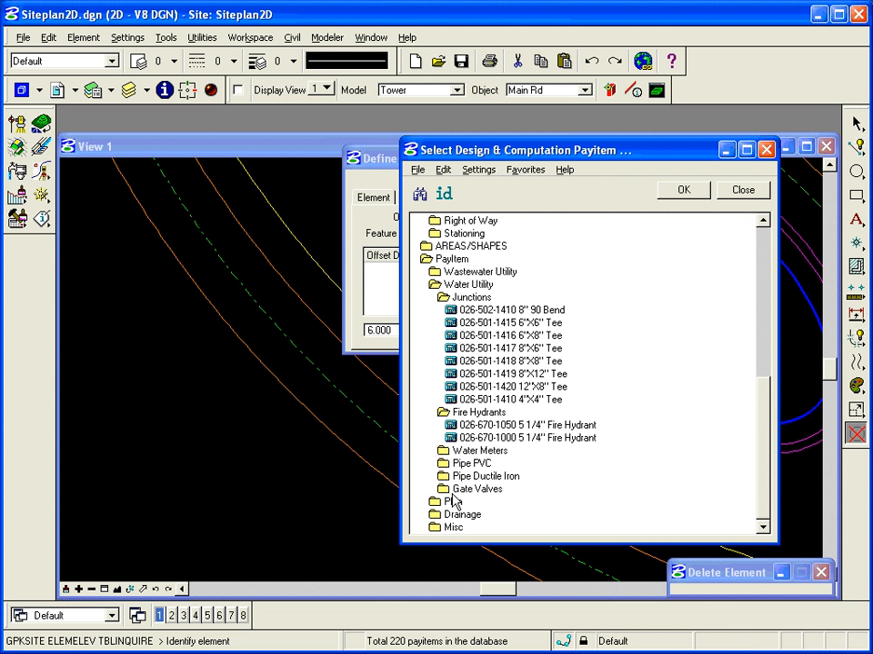
{"action": "left_click_drag", "start_coordinate": [765, 491], "coordinate": [763, 286]}
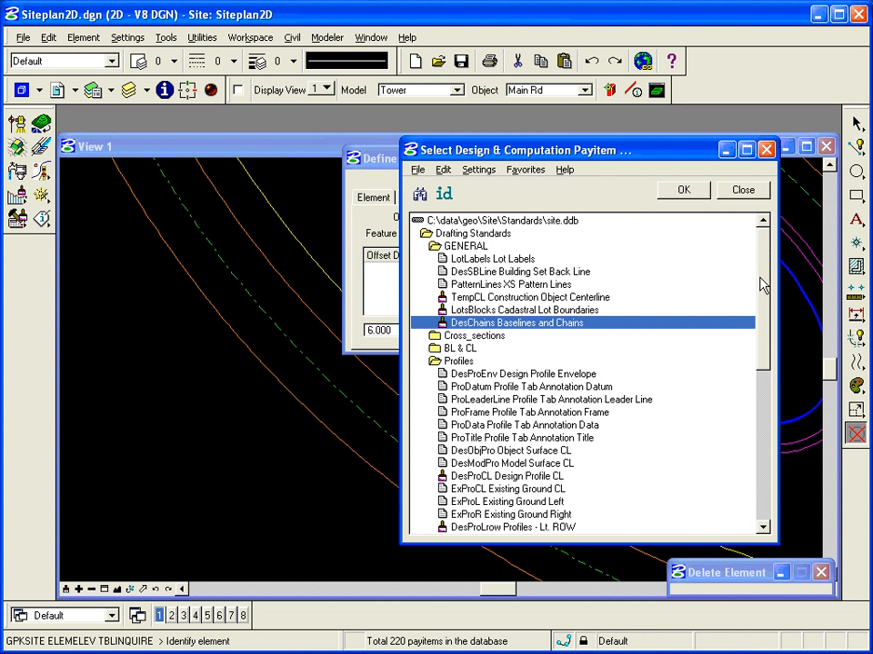
{"action": "left_click", "coordinate": [464, 236]}
{"action": "double_click", "coordinate": [462, 236]}
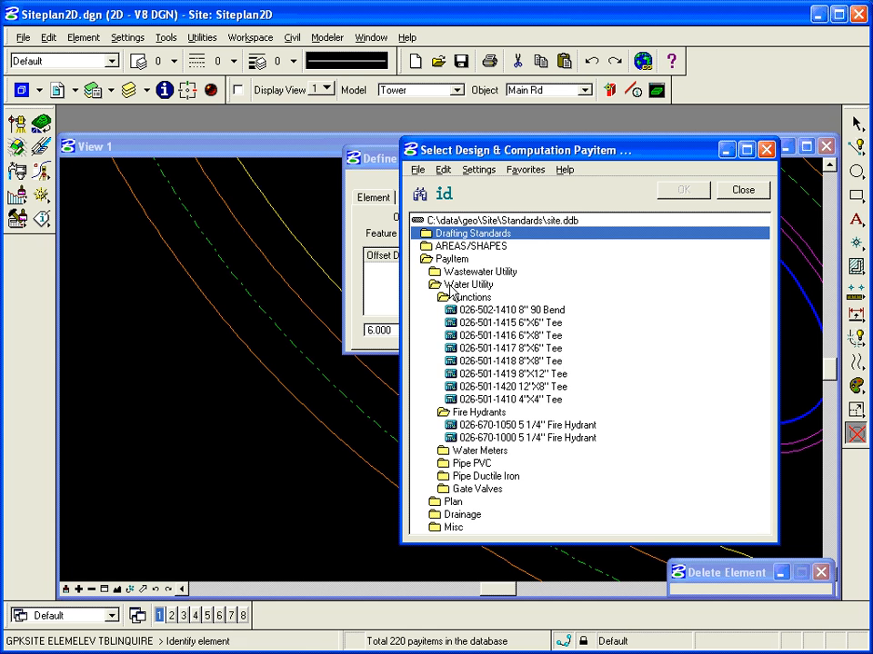
{"action": "left_click", "coordinate": [451, 286]}
{"action": "double_click", "coordinate": [452, 286]}
{"action": "double_click", "coordinate": [445, 298]}
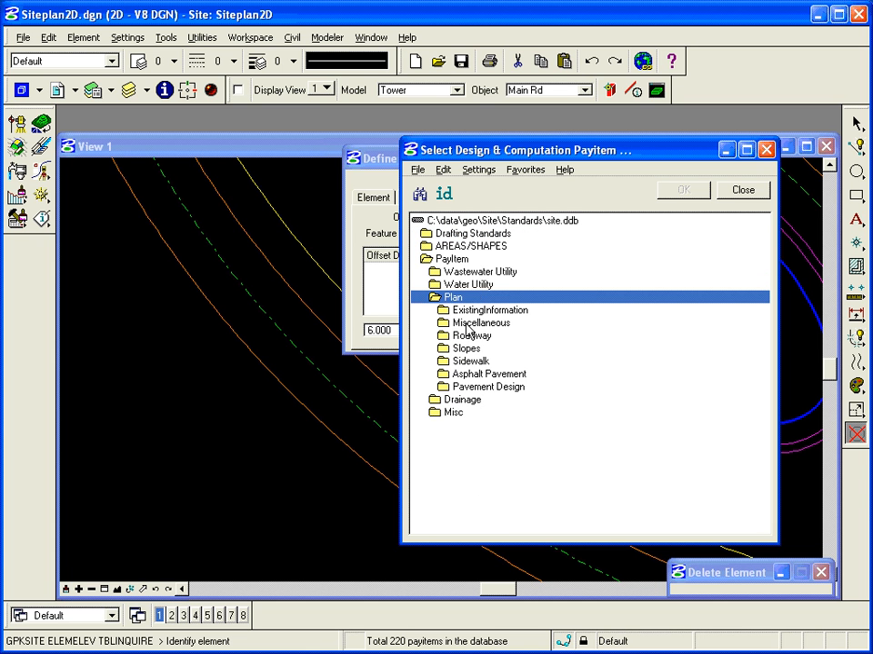
{"action": "double_click", "coordinate": [456, 335]}
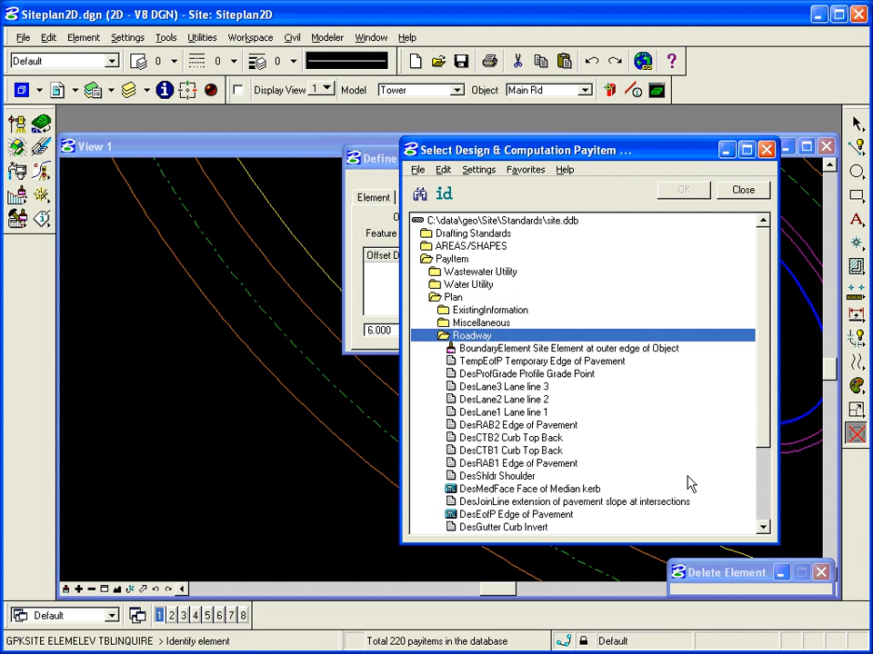
Assign the DesShldr Shoulder pay item to the section and add the entry to the offset table
{"action": "left_click", "coordinate": [763, 528]}
{"action": "left_click", "coordinate": [762, 528]}
{"action": "left_click", "coordinate": [762, 527]}
{"action": "left_click", "coordinate": [763, 528]}
{"action": "left_click", "coordinate": [763, 527]}
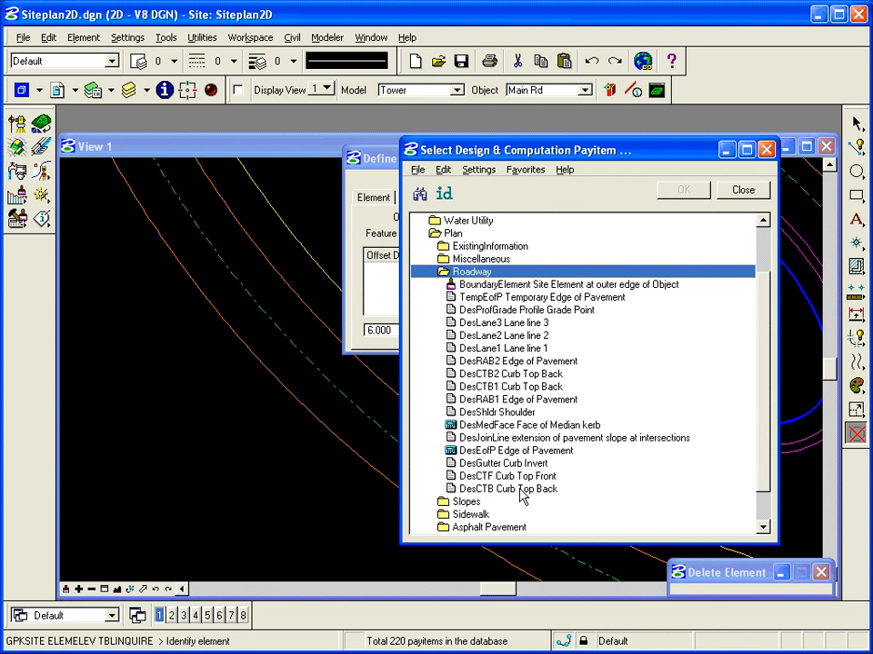
{"action": "left_click", "coordinate": [492, 416]}
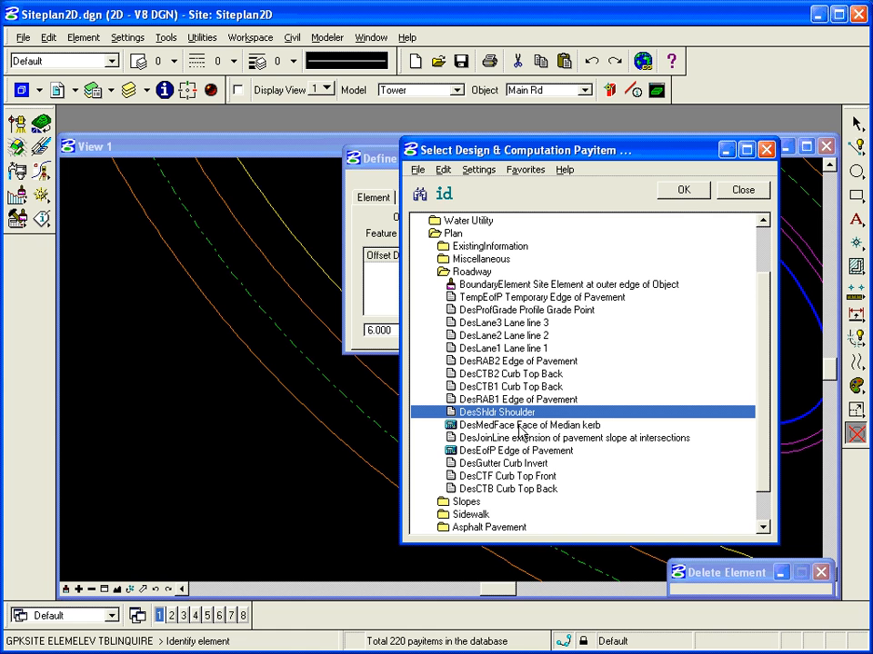
{"action": "left_click", "coordinate": [684, 190]}
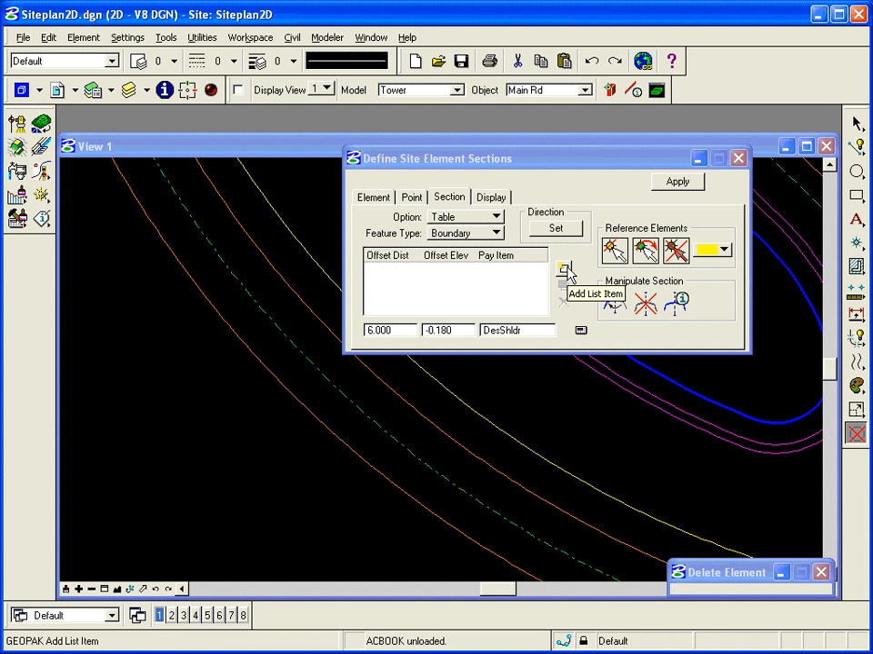
{"action": "left_click", "coordinate": [564, 270]}
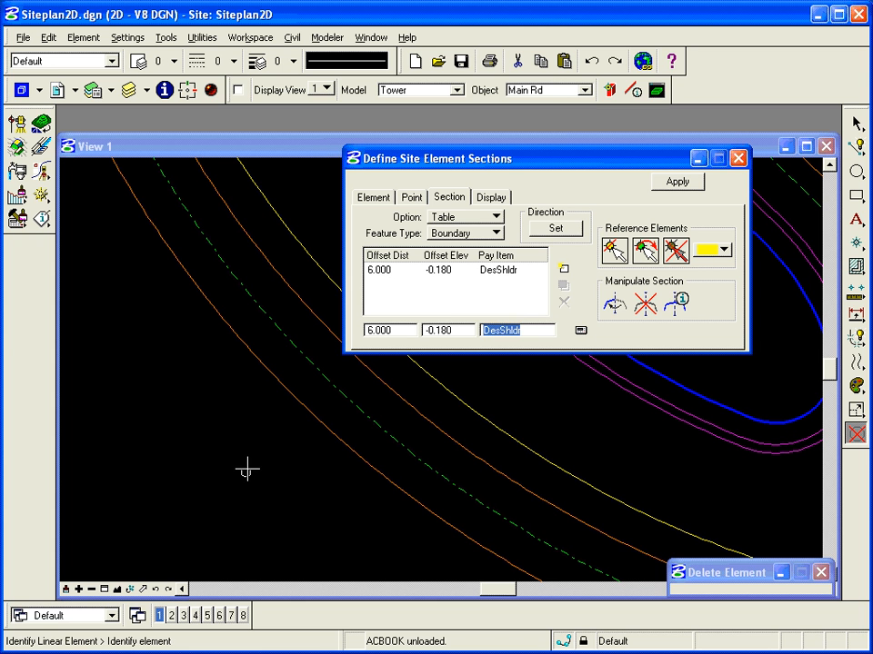
Select the pavement edge lines and arcs along both sides of the main road as the section's reference elements
{"action": "left_click", "coordinate": [155, 589]}
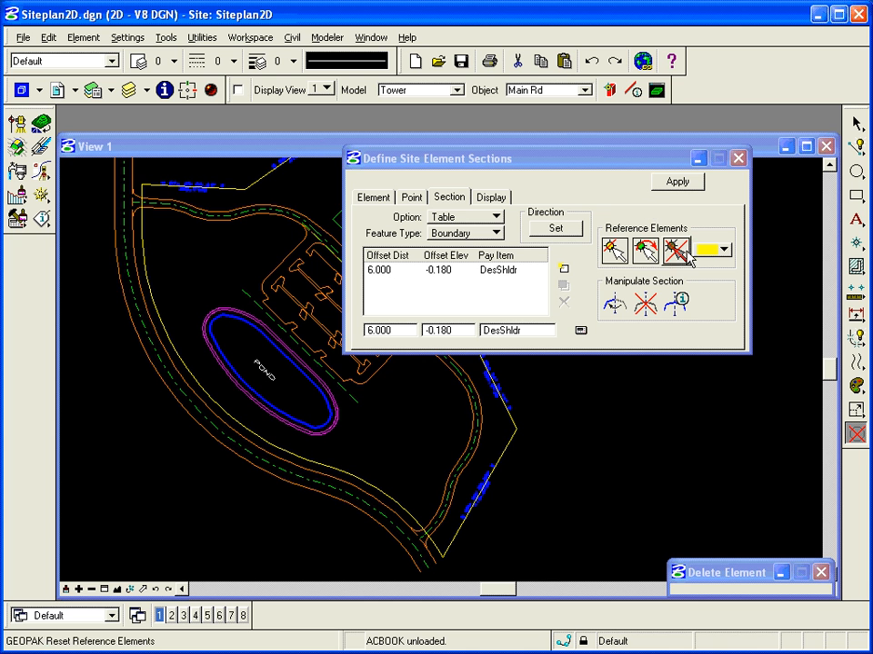
{"action": "left_click", "coordinate": [617, 254]}
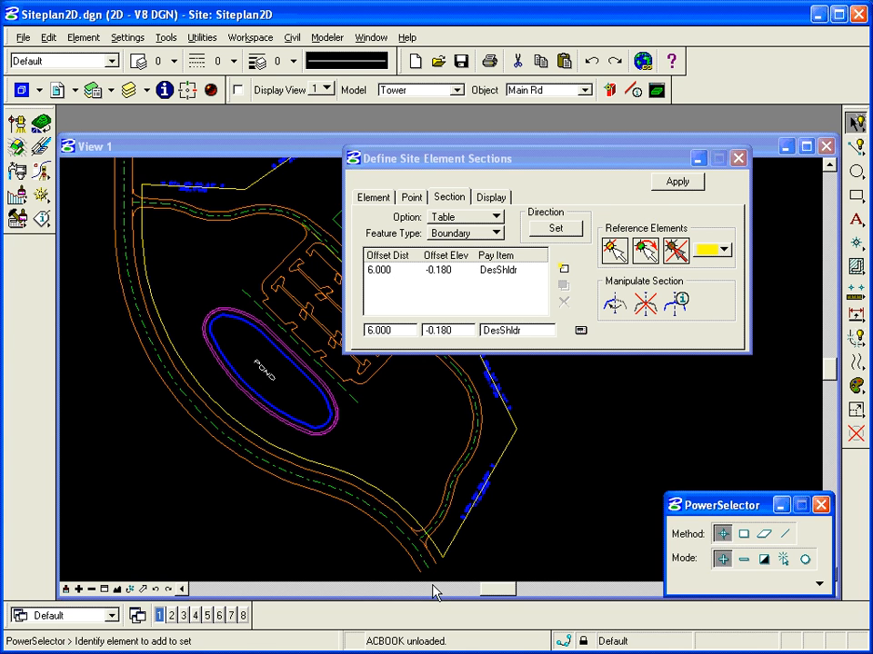
{"action": "left_click", "coordinate": [387, 532]}
{"action": "left_click", "coordinate": [387, 531]}
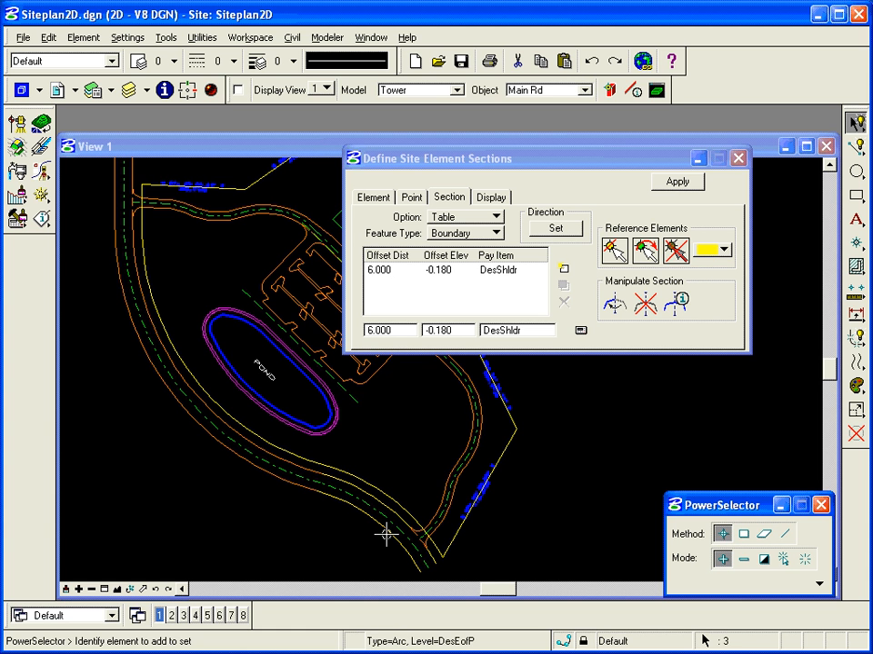
{"action": "left_click", "coordinate": [272, 476]}
{"action": "left_click", "coordinate": [262, 452]}
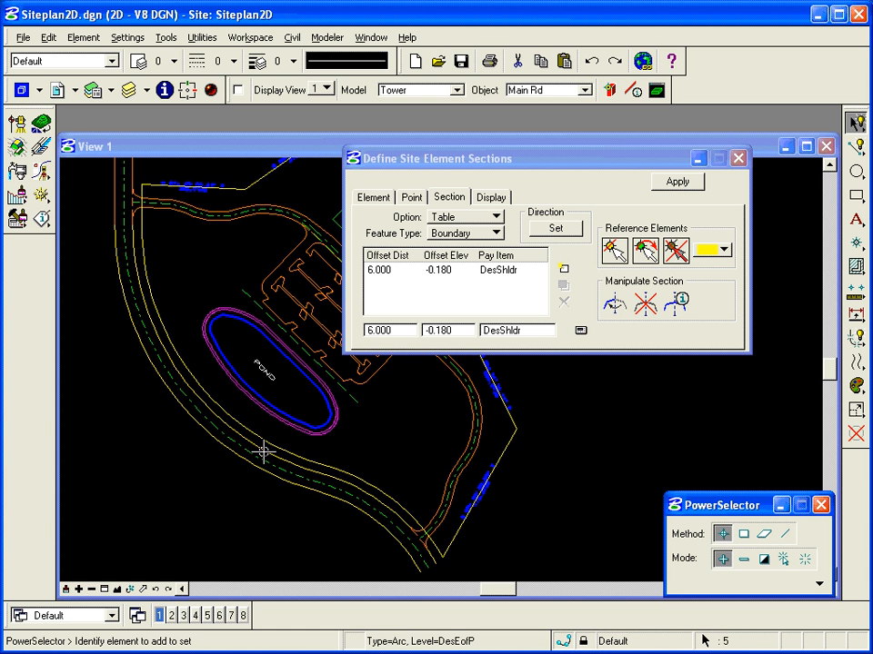
{"action": "left_click", "coordinate": [102, 167]}
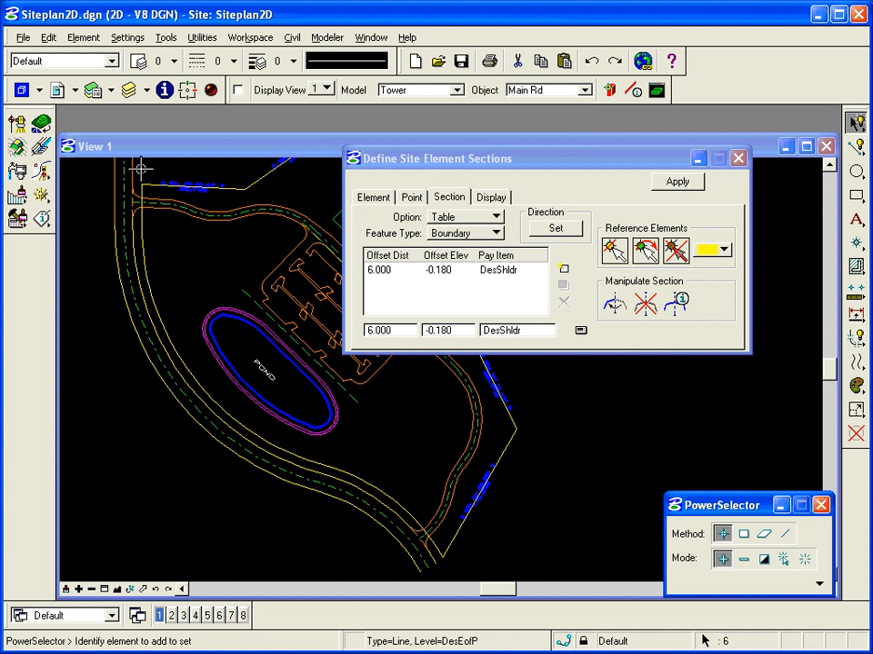
{"action": "left_click", "coordinate": [128, 172]}
{"action": "left_click", "coordinate": [122, 185]}
Set the section direction outward from the main road, apply the shoulder section, and refresh the view
{"action": "left_click", "coordinate": [557, 229]}
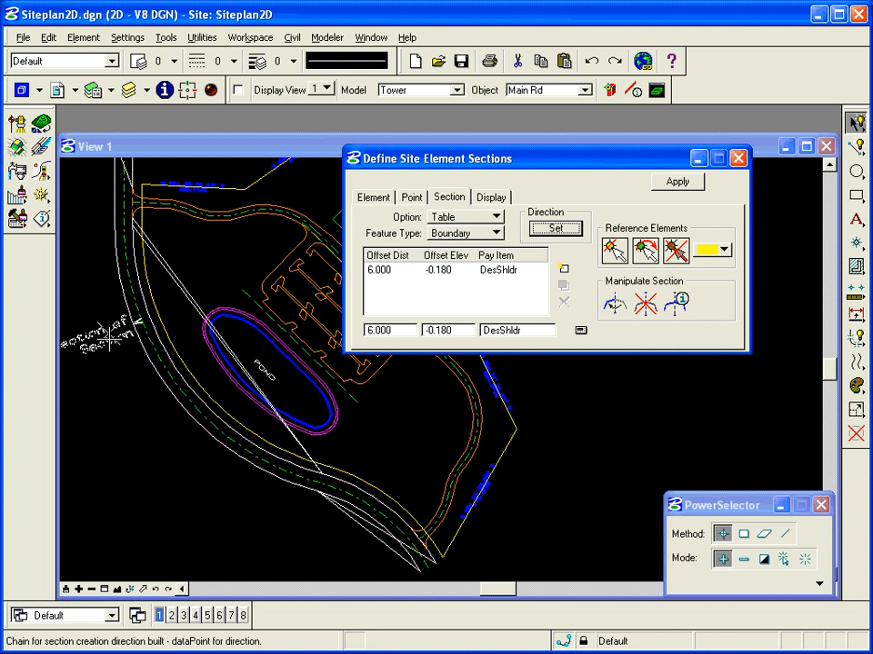
{"action": "left_click", "coordinate": [113, 337]}
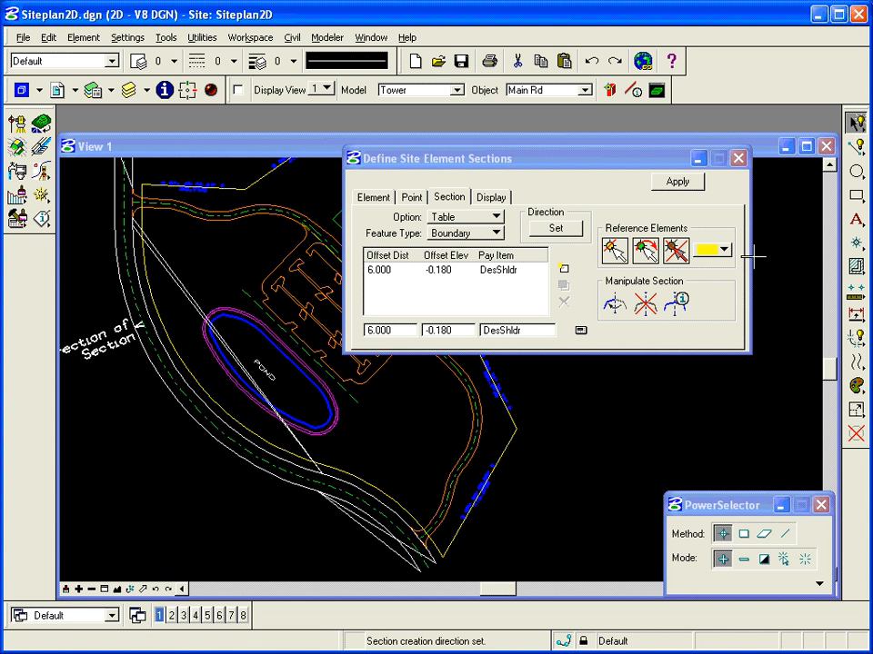
{"action": "left_click", "coordinate": [677, 183]}
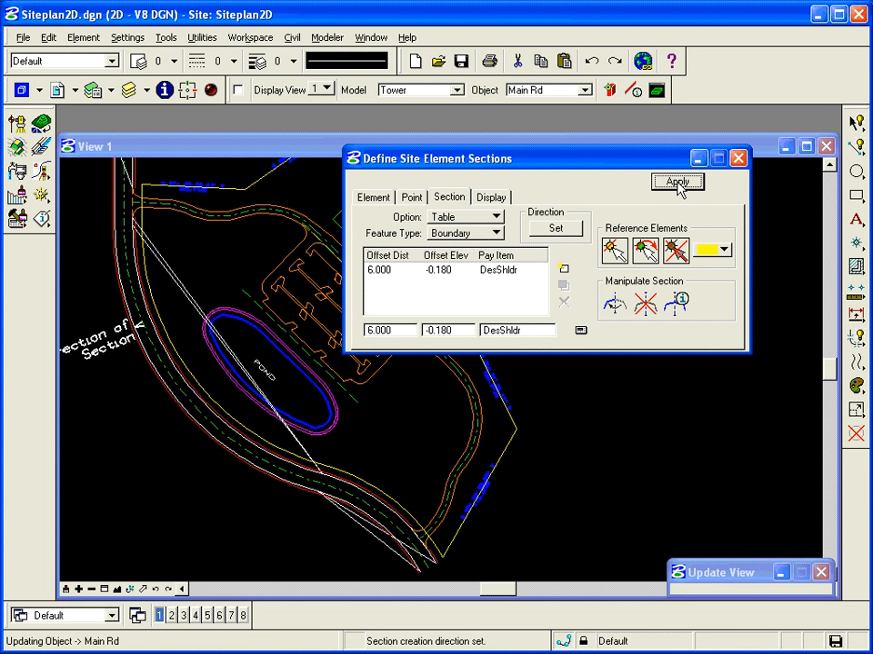
{"action": "left_click", "coordinate": [65, 589]}
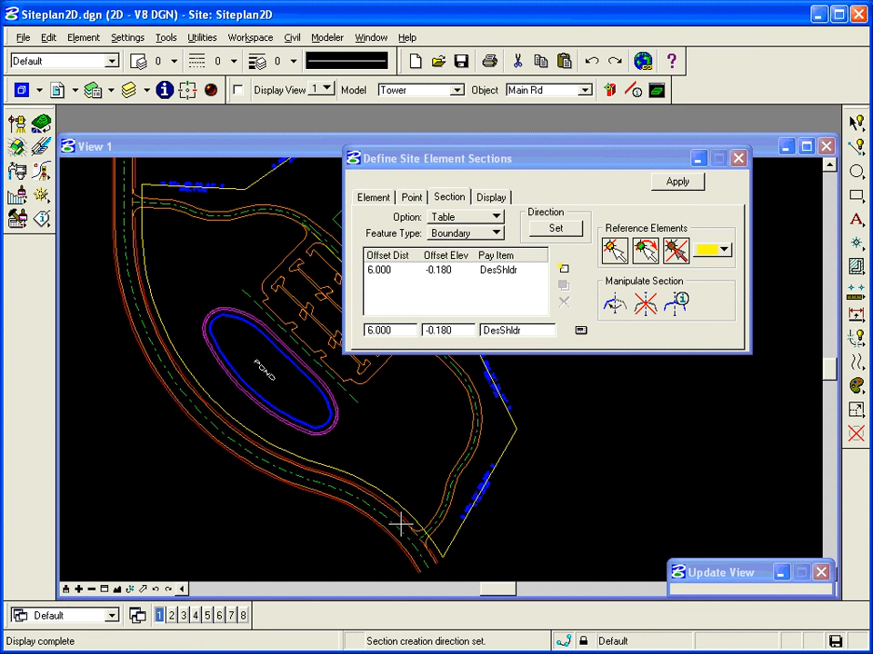
Examine the new DesShldr lines beside the main road's pavement edges up close
{"action": "left_click", "coordinate": [105, 589]}
{"action": "left_click", "coordinate": [220, 459]}
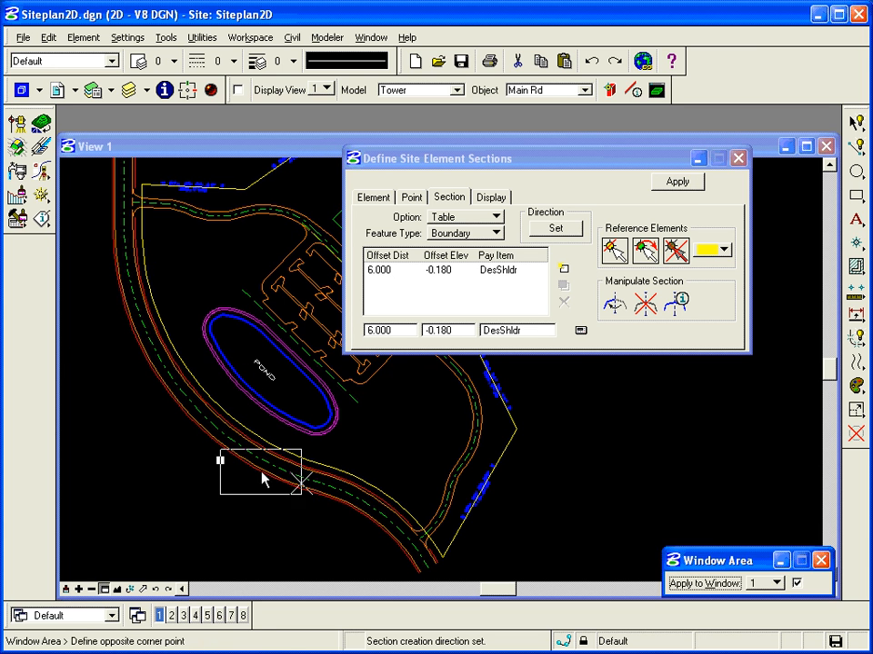
{"action": "left_click", "coordinate": [262, 479]}
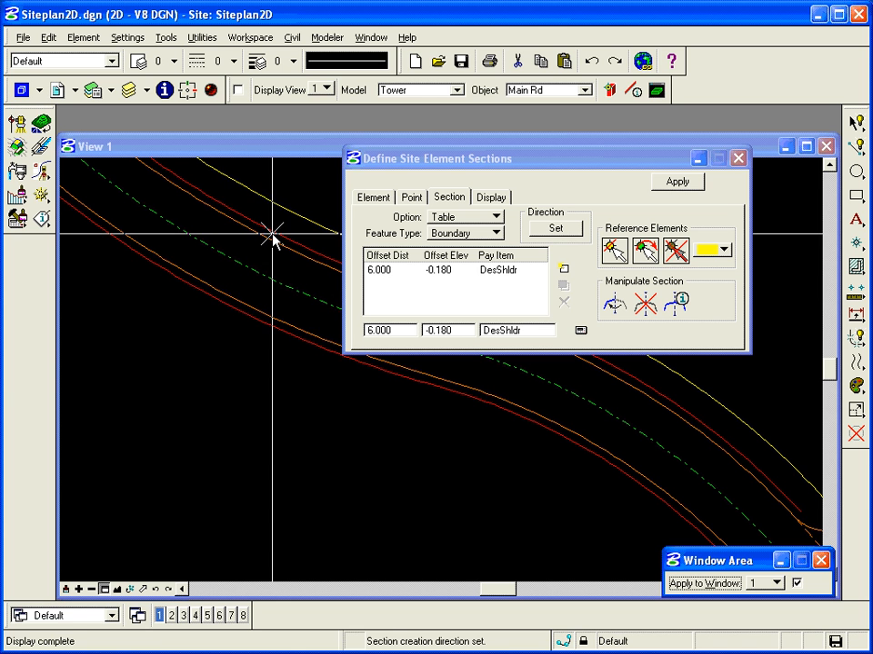
{"action": "middle_click", "coordinate": [209, 300]}
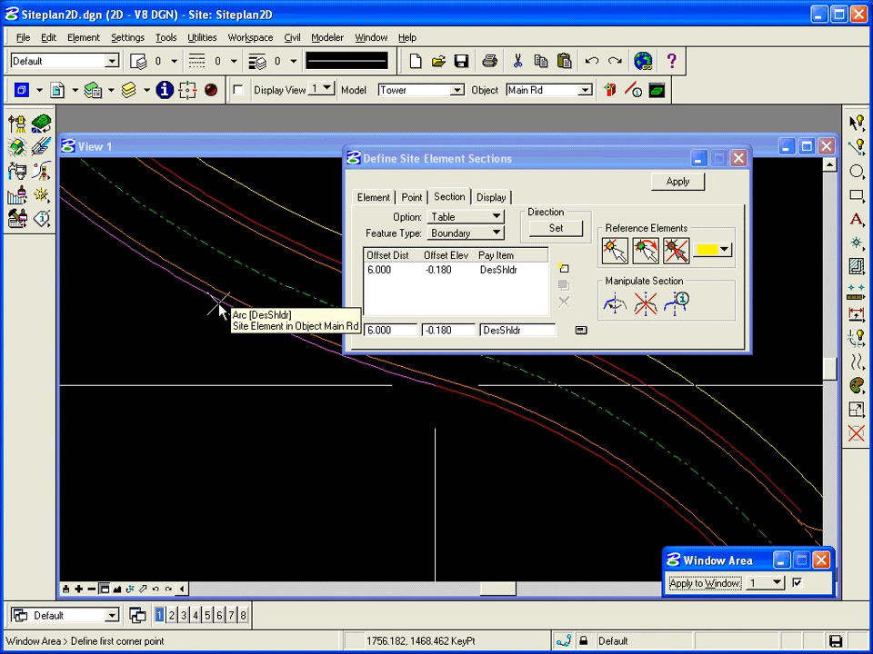
{"action": "right_click", "coordinate": [215, 324]}
{"action": "right_click", "coordinate": [338, 202]}
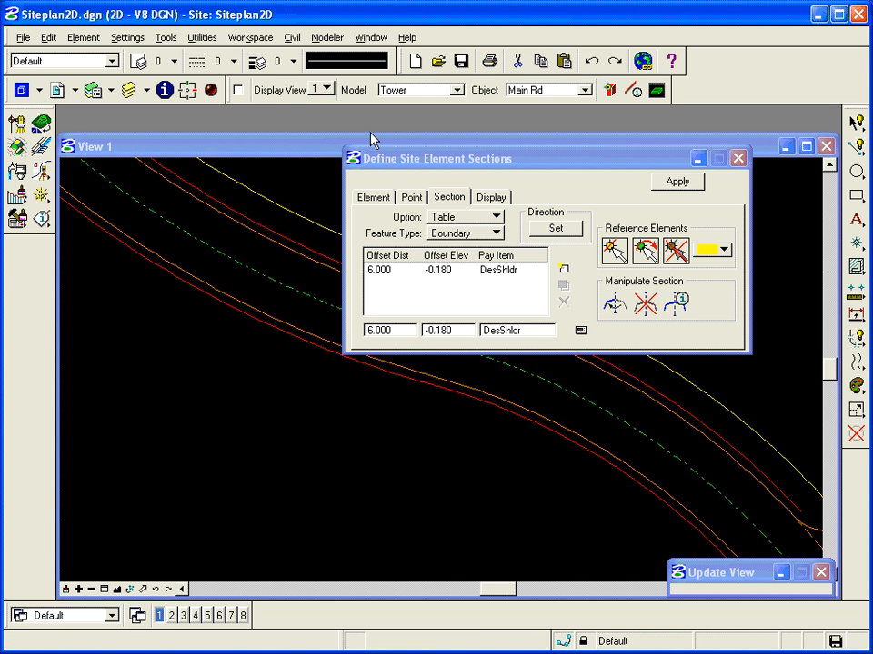
Turn on the Tower model display in view 1 and close the site element section definition
{"action": "left_click", "coordinate": [237, 89]}
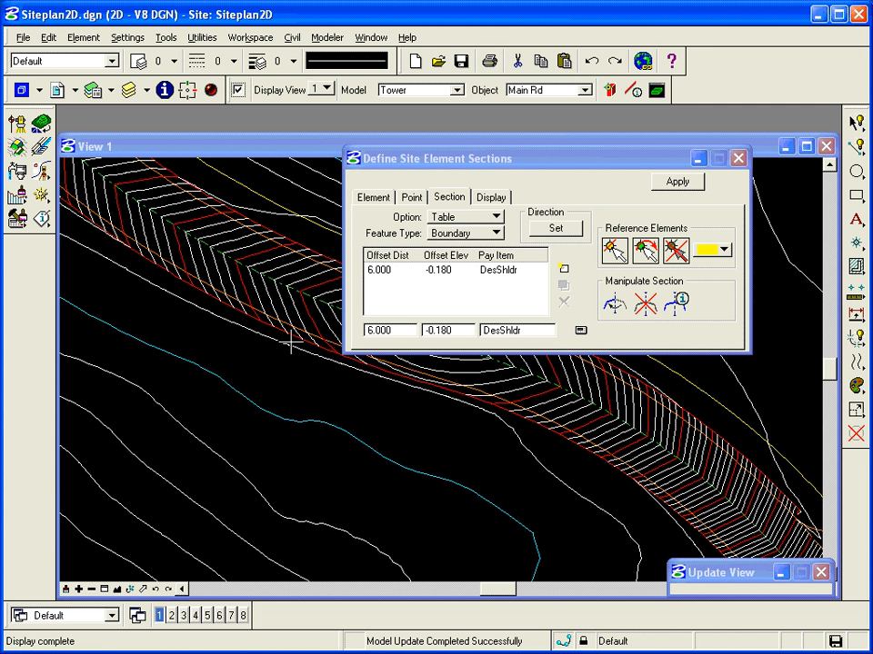
{"action": "left_click", "coordinate": [155, 589]}
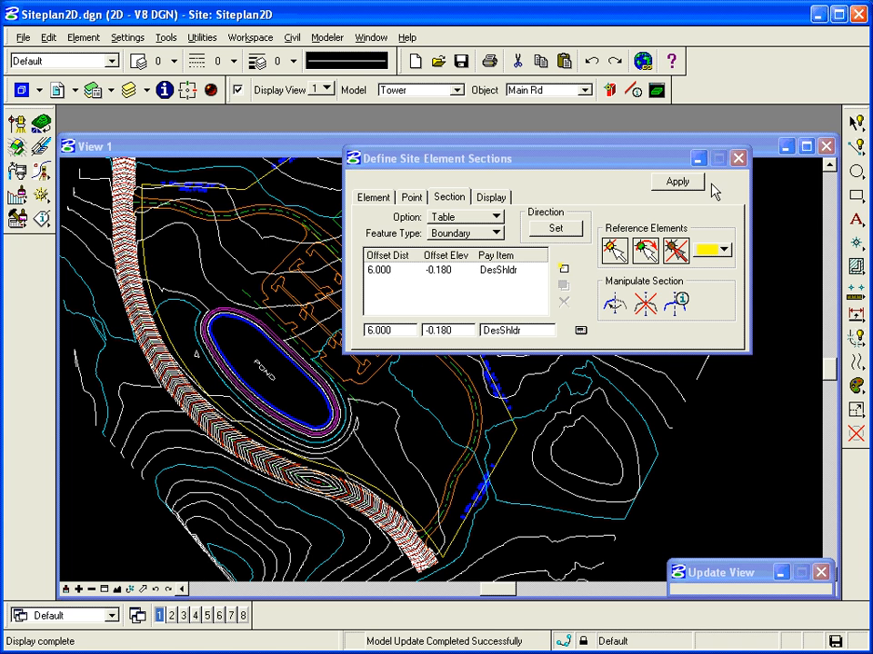
{"action": "left_click", "coordinate": [737, 158]}
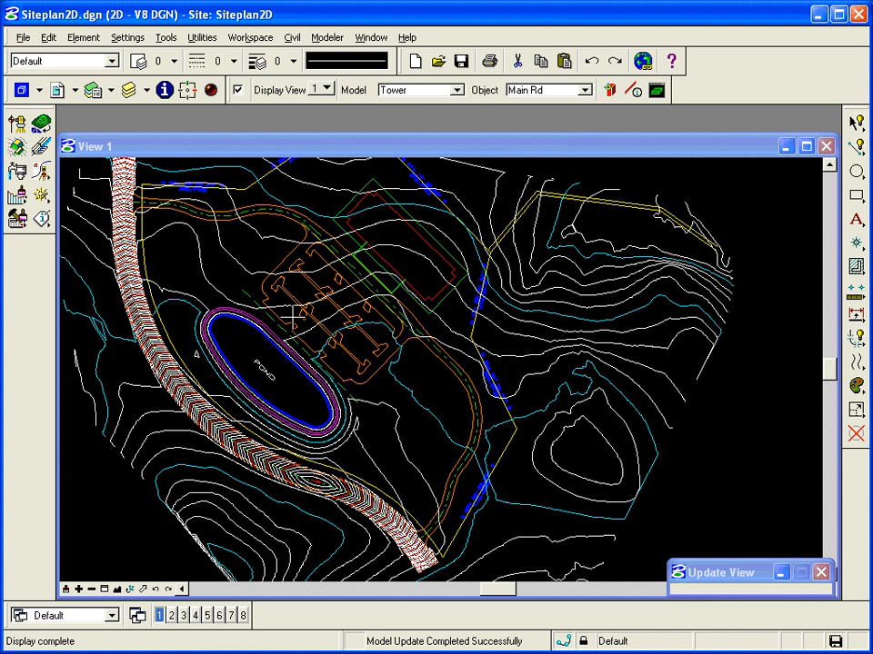
Start the Profiles analysis and add the Tower site model to the list of features to profile
{"action": "left_click", "coordinate": [336, 39]}
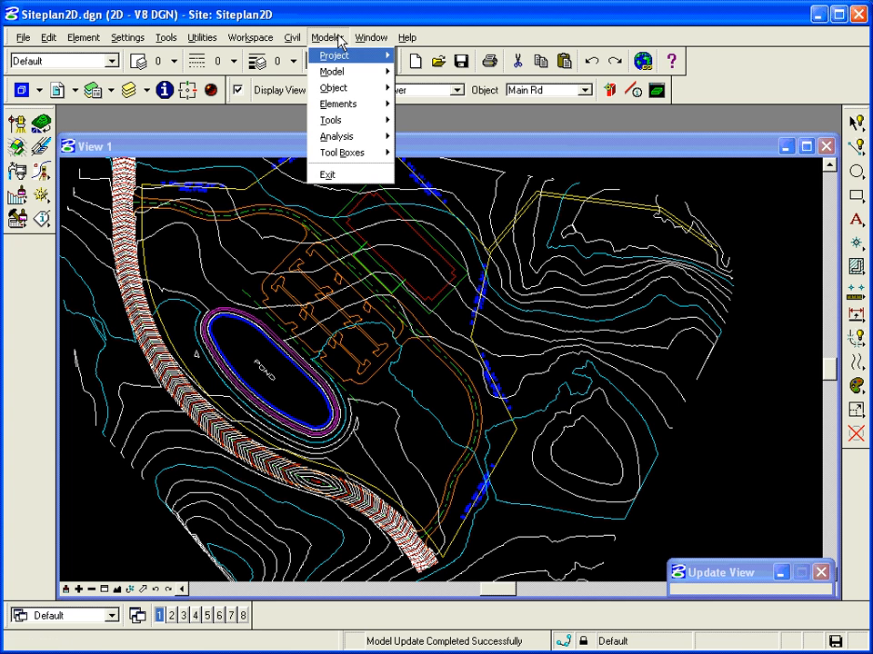
{"action": "mouse_move", "coordinate": [344, 138]}
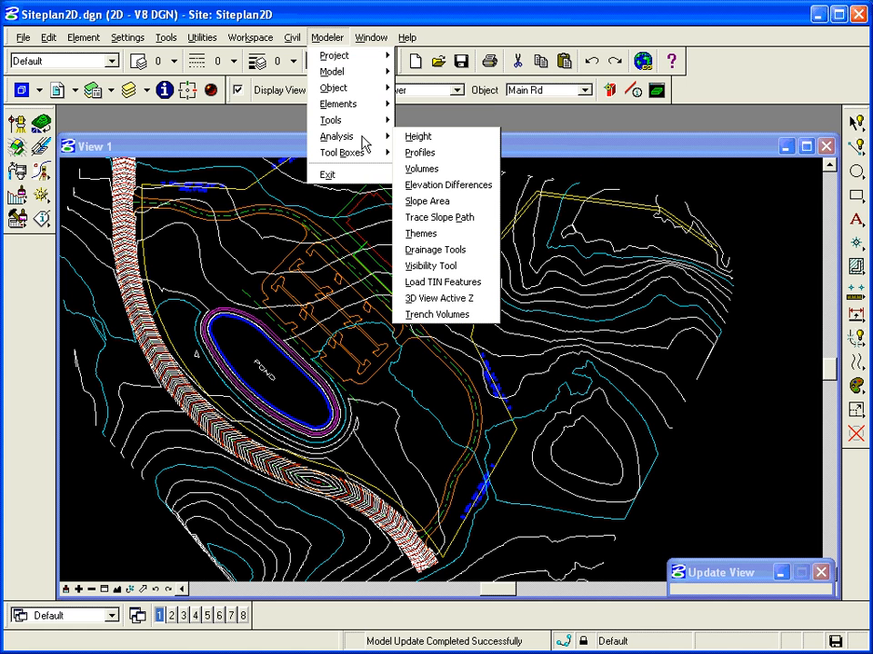
{"action": "left_click", "coordinate": [418, 155]}
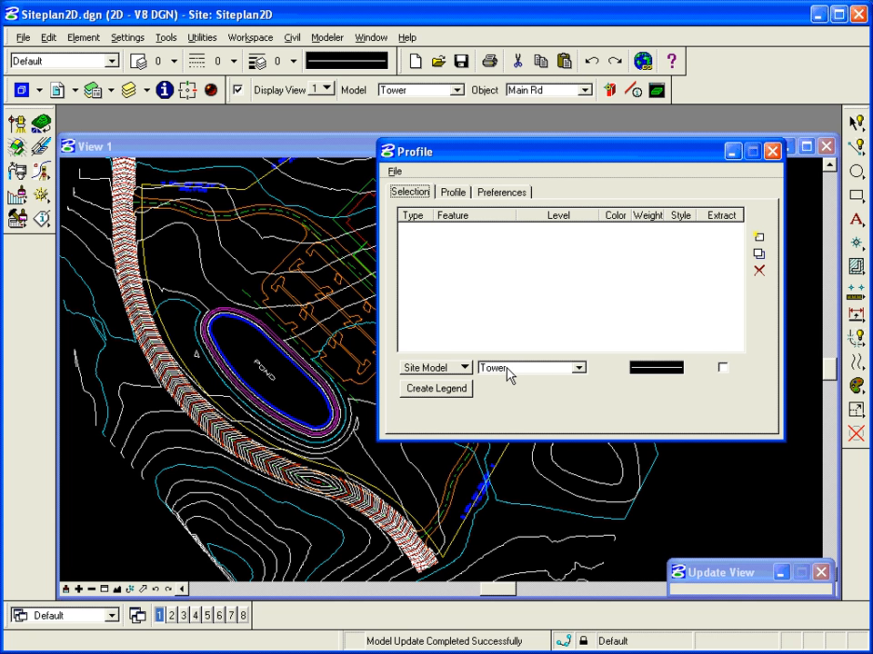
{"action": "left_click", "coordinate": [578, 368]}
{"action": "left_click", "coordinate": [579, 369]}
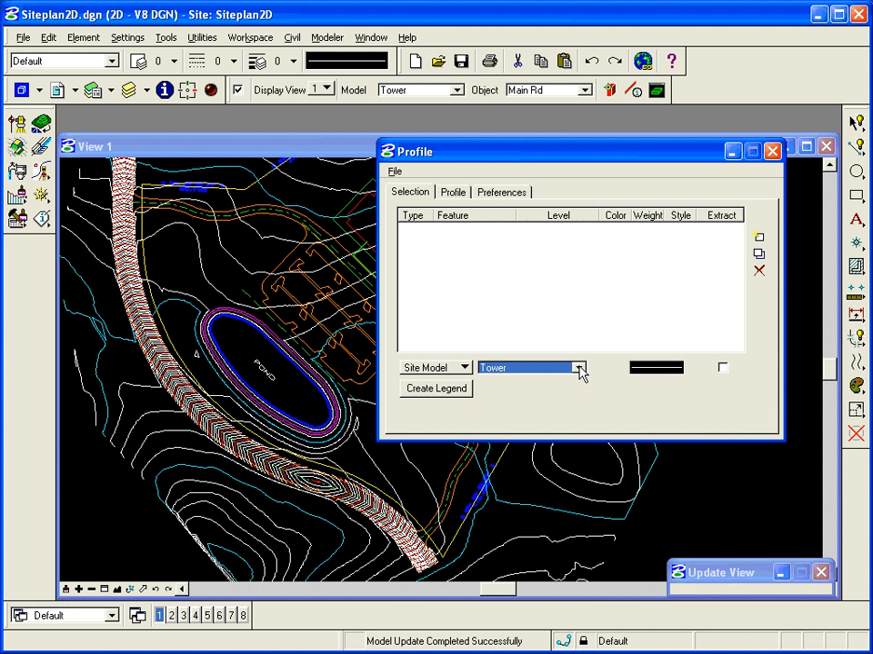
{"action": "mouse_move", "coordinate": [658, 373]}
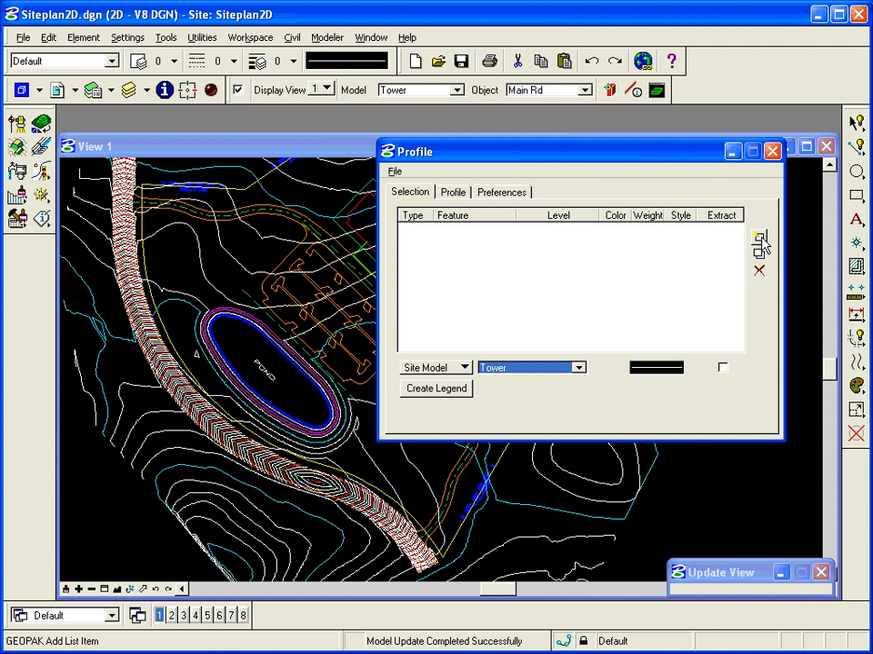
{"action": "left_click", "coordinate": [759, 238]}
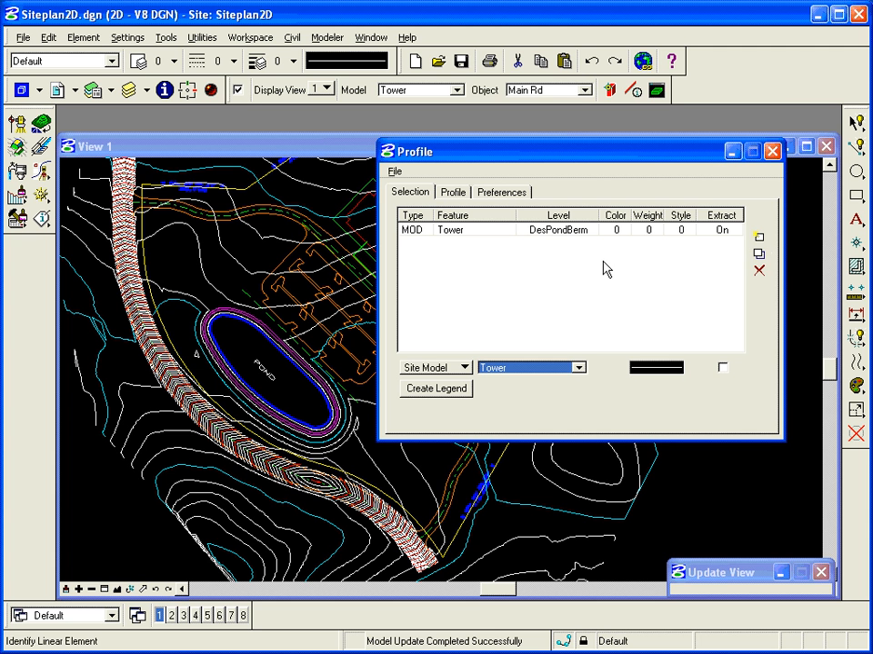
Extract a profile along a line placed across the main road beside the pond, and check the profile preferences
{"action": "left_click", "coordinate": [454, 192]}
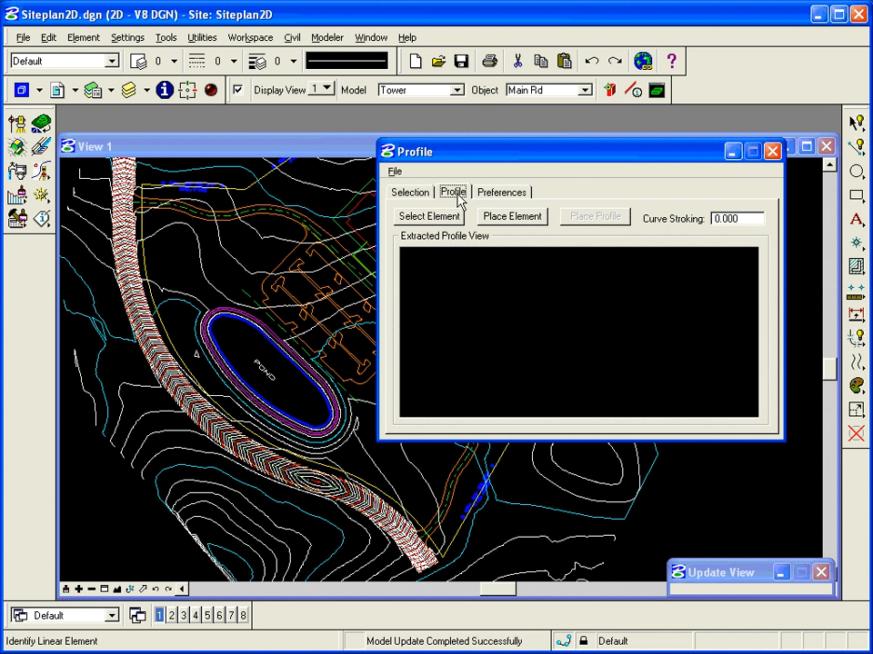
{"action": "left_click", "coordinate": [509, 221]}
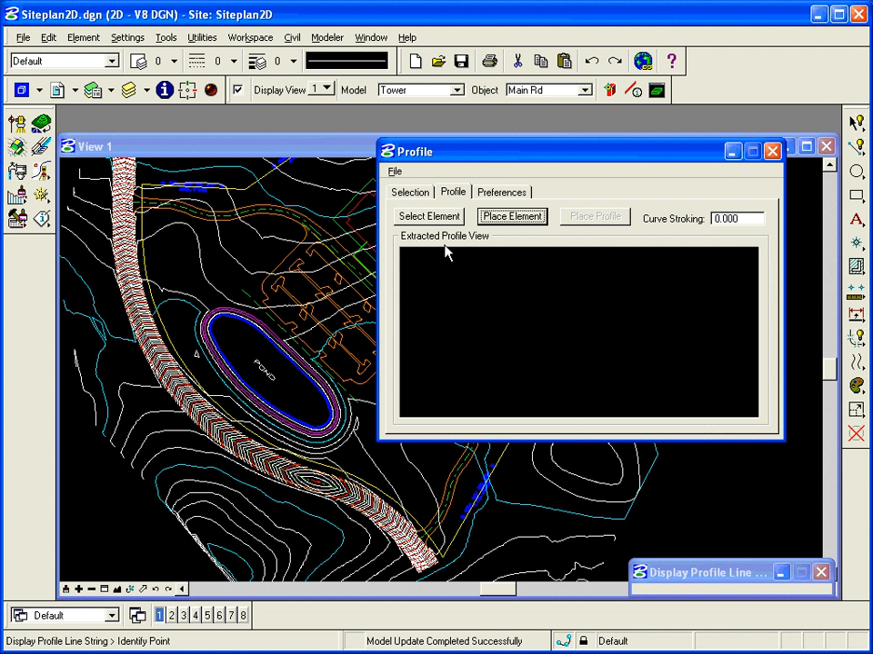
{"action": "left_click", "coordinate": [174, 344]}
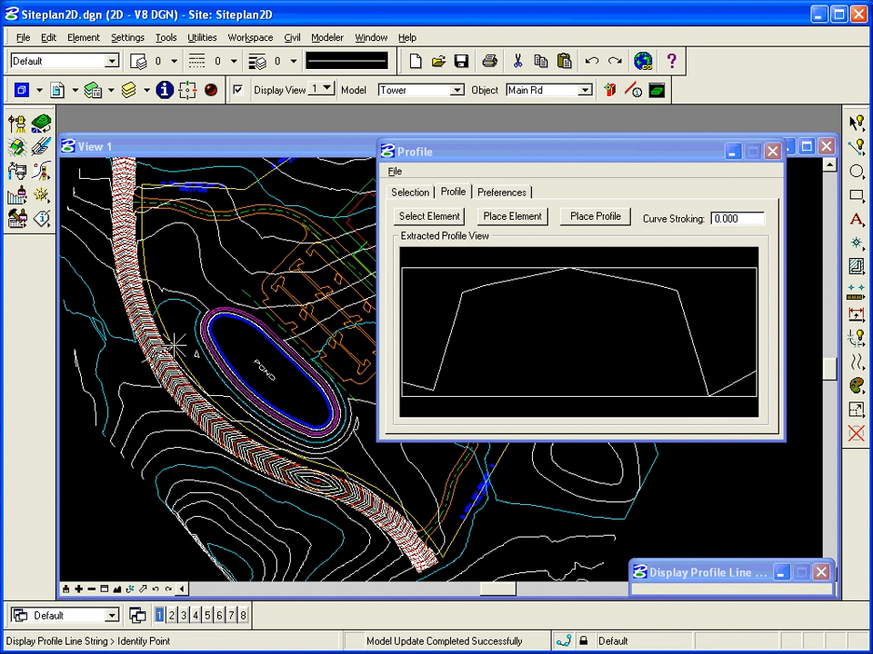
{"action": "left_click", "coordinate": [497, 193]}
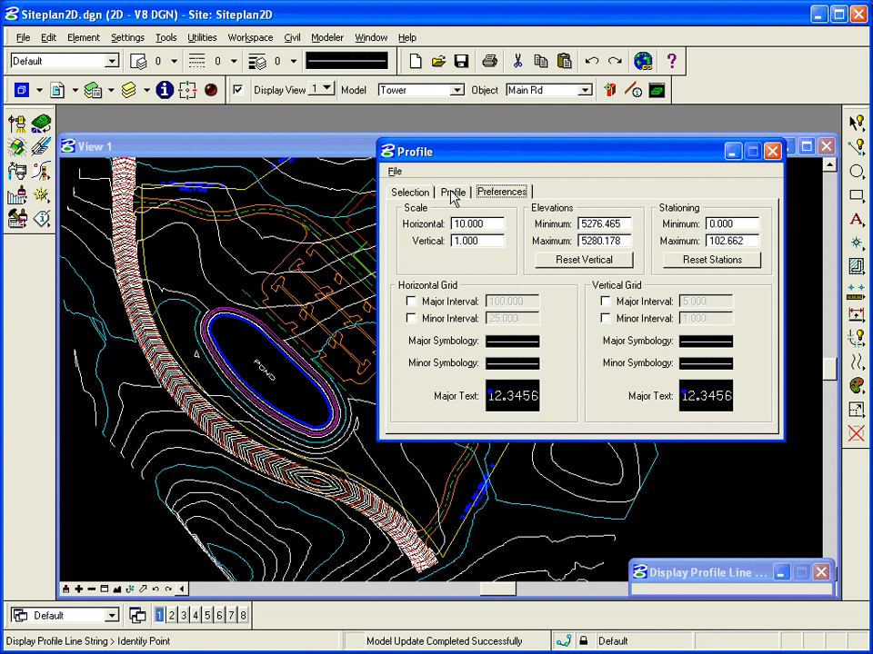
{"action": "left_click", "coordinate": [453, 193]}
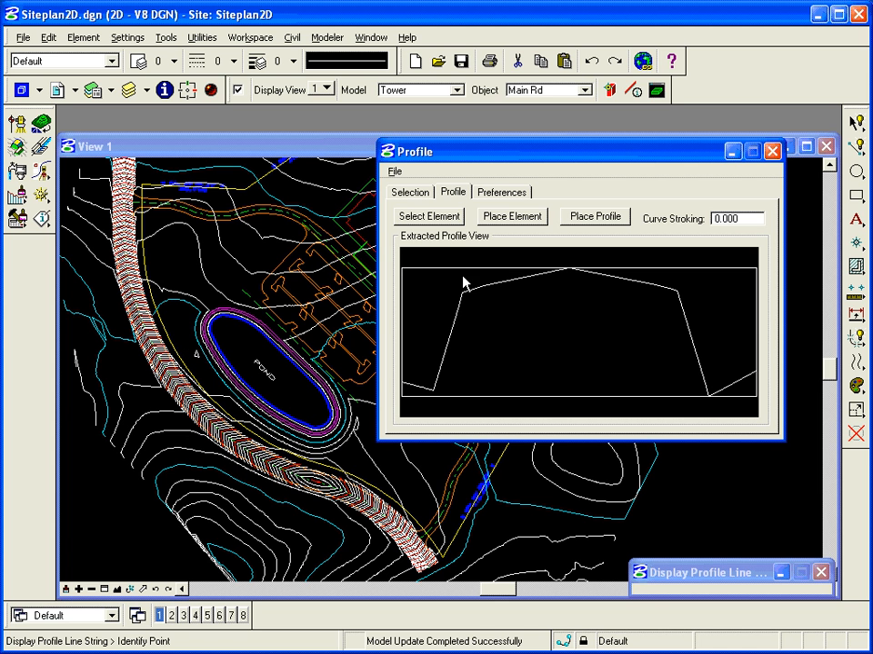
Extract further profiles along lines crossing the main road and the pond, and close the profile analysis
{"action": "left_click", "coordinate": [526, 219]}
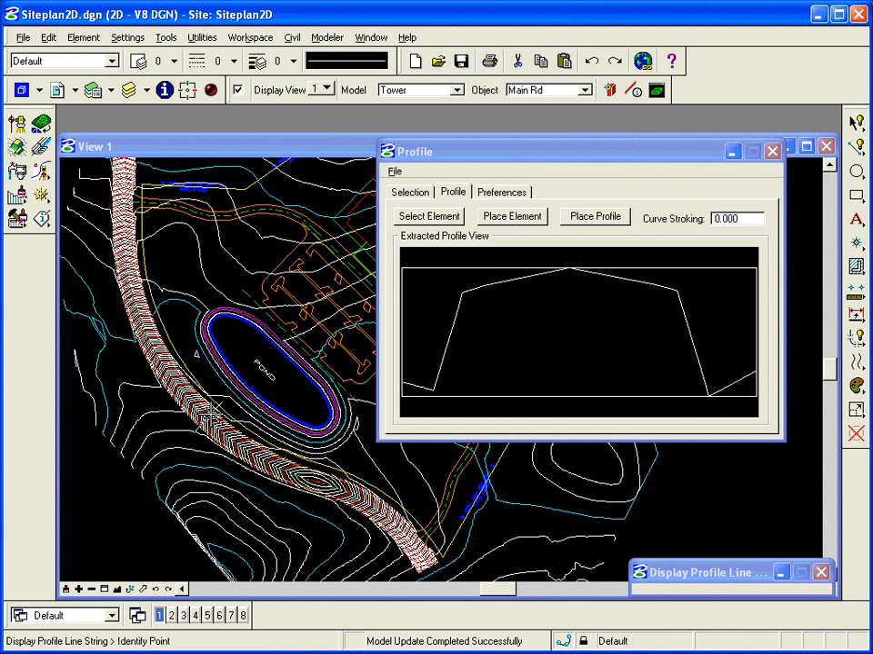
{"action": "left_click", "coordinate": [215, 408]}
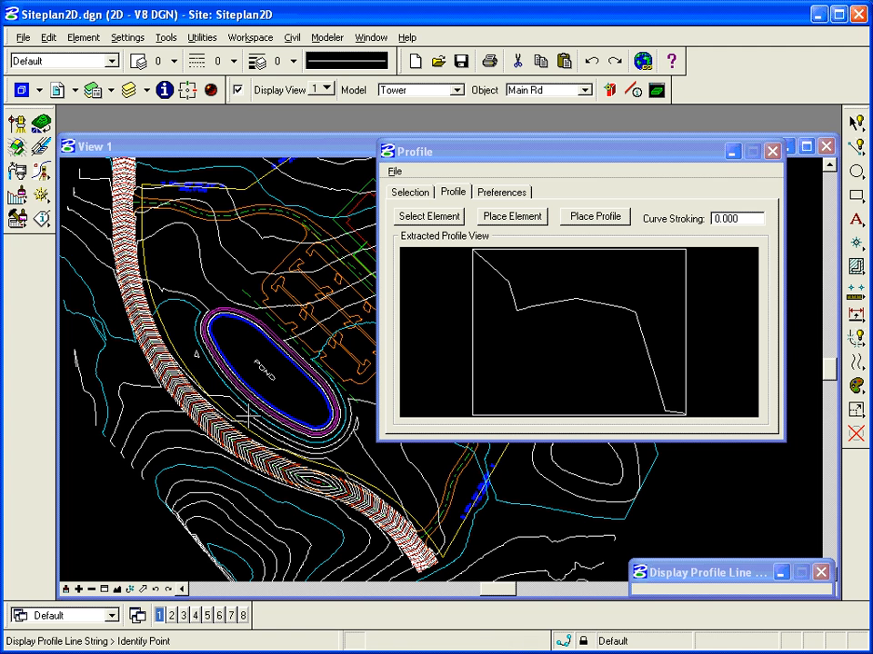
{"action": "left_click", "coordinate": [266, 488]}
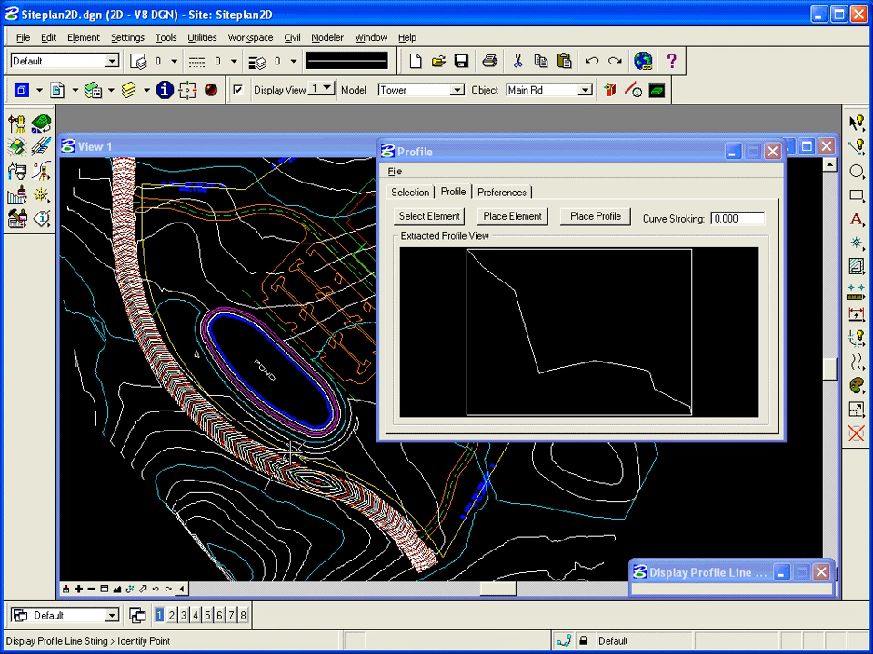
{"action": "left_click", "coordinate": [325, 371]}
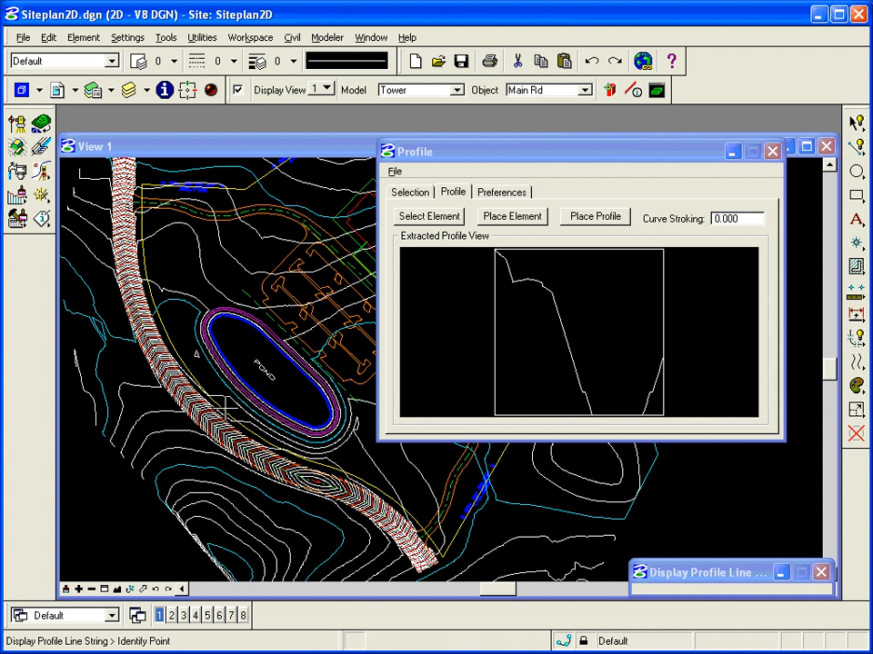
{"action": "left_click", "coordinate": [302, 322]}
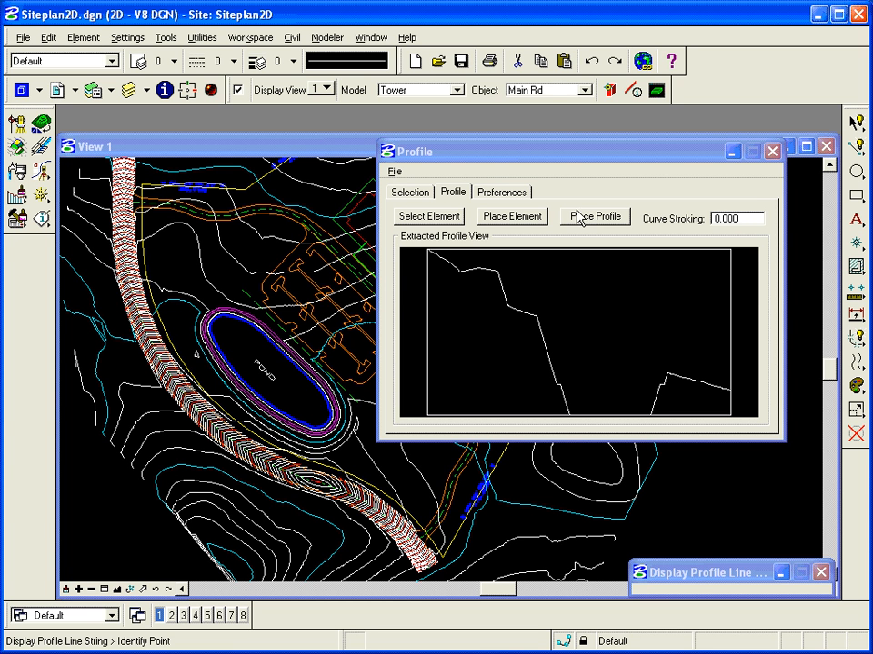
{"action": "left_click", "coordinate": [773, 151]}
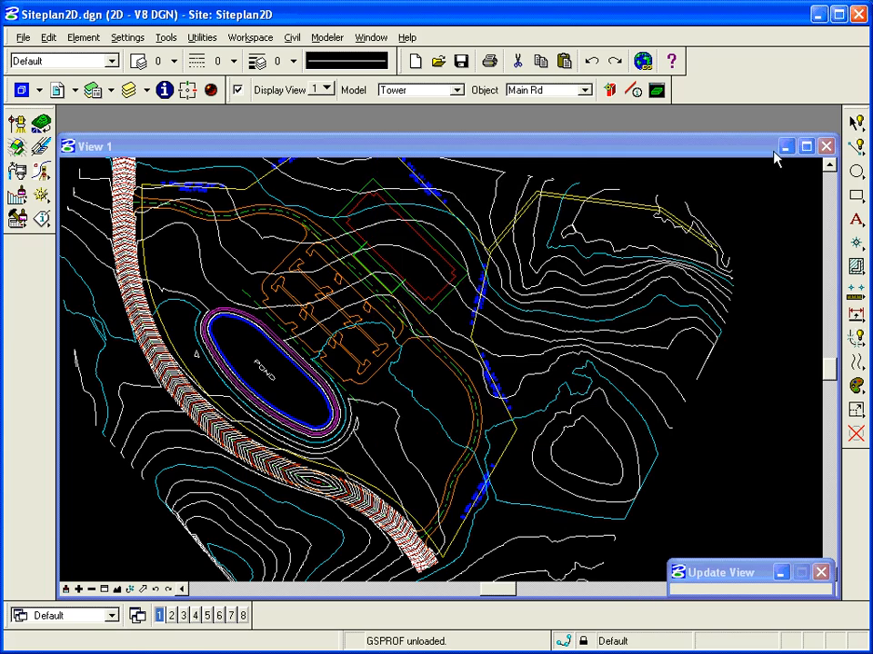